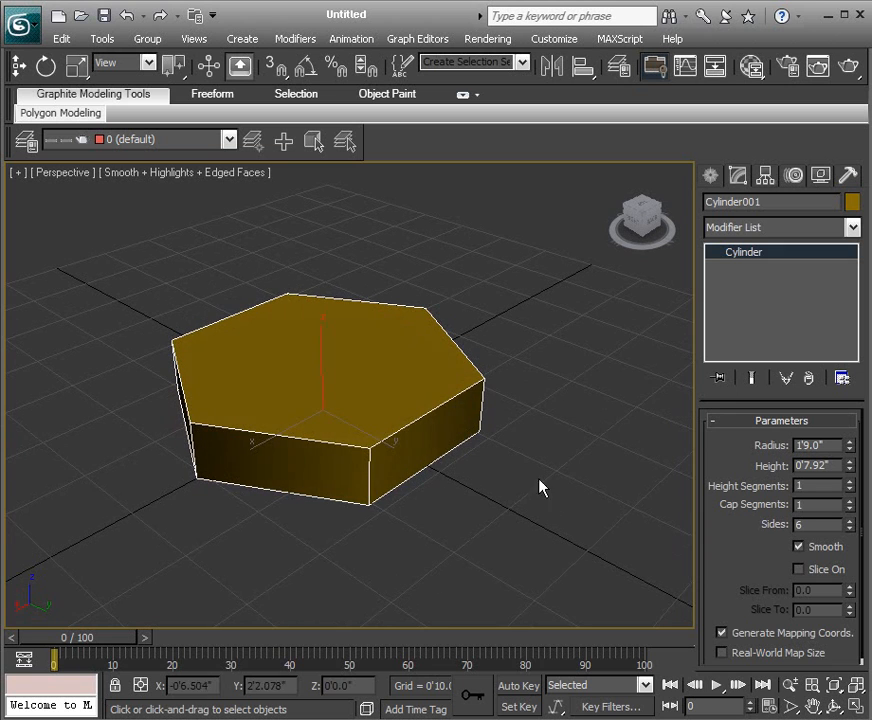
# - Set the cylinder's number of sides to 20
pyautogui.click(850, 519)
pyautogui.moveTo(850, 517); pyautogui.dragTo(853, 424)
pyautogui.write('2')
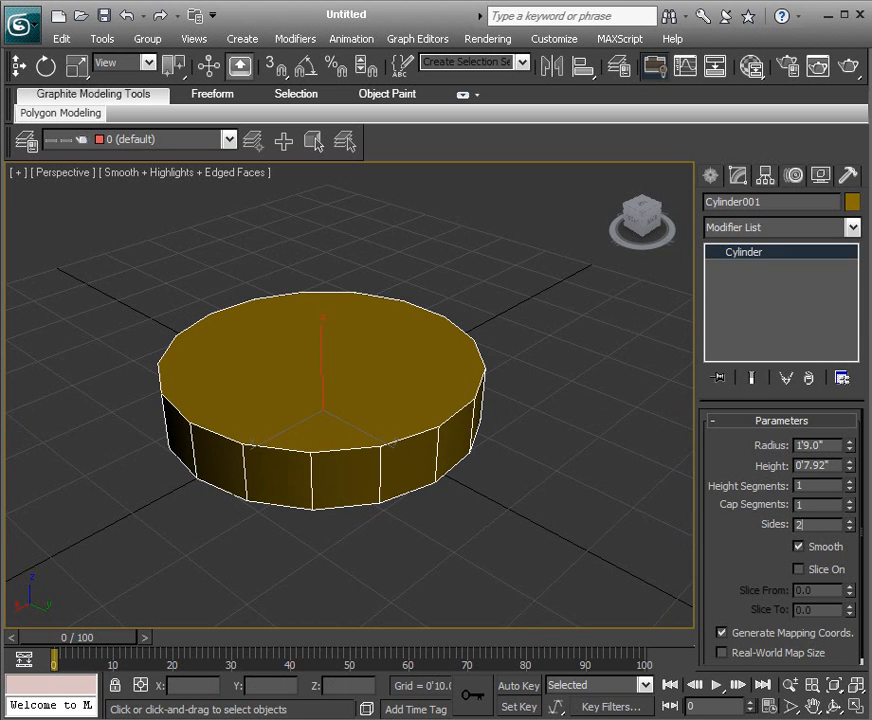
pyautogui.write('0')
pyautogui.press('Return')
# - Convert the cylinder to an Editable Poly
pyautogui.keyDown('alt'); pyautogui.moveTo(529, 411); pyautogui.dragTo(522, 452, button='middle'); pyautogui.keyUp('alt')
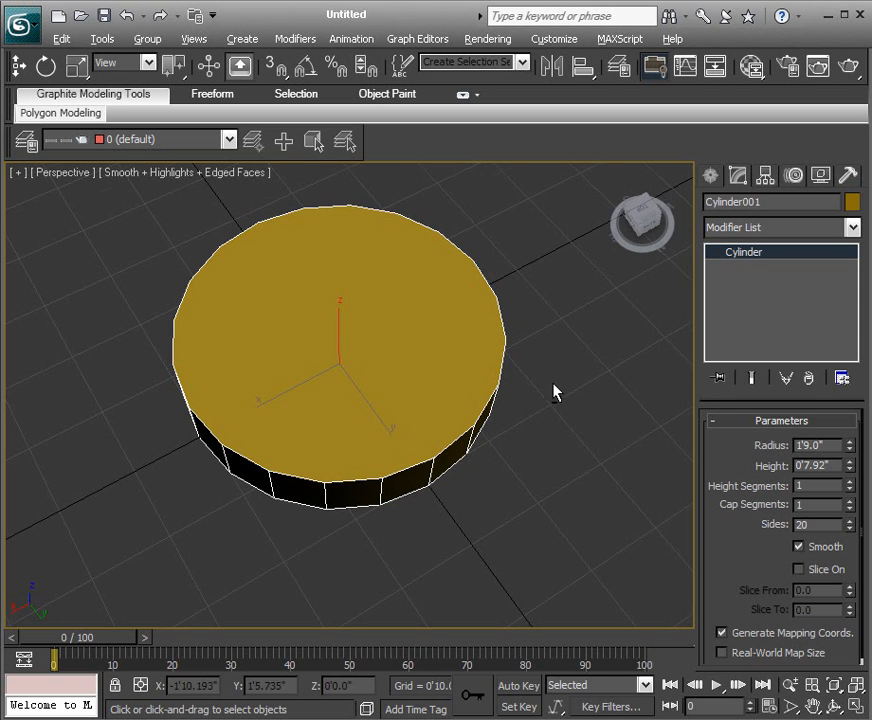
pyautogui.keyDown('alt'); pyautogui.moveTo(555, 392); pyautogui.dragTo(557, 355, button='middle'); pyautogui.keyUp('alt')
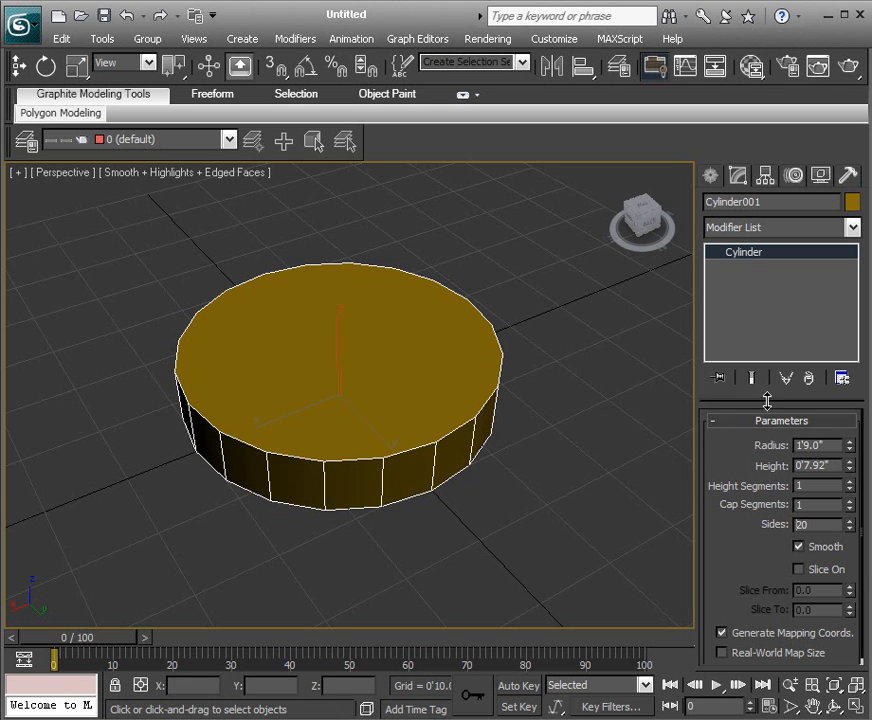
pyautogui.rightClick(755, 257)
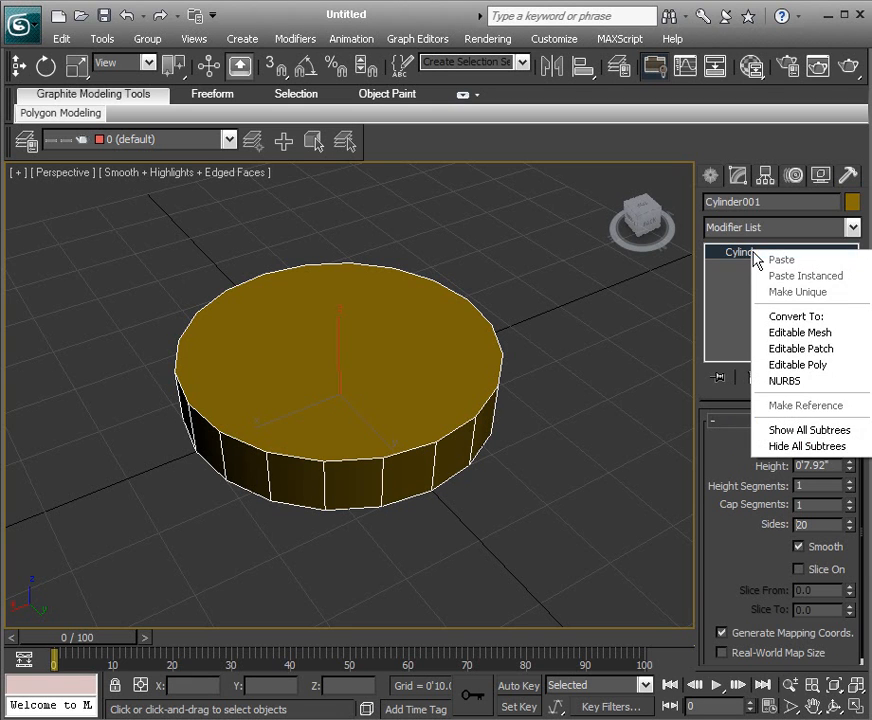
pyautogui.click(788, 366)
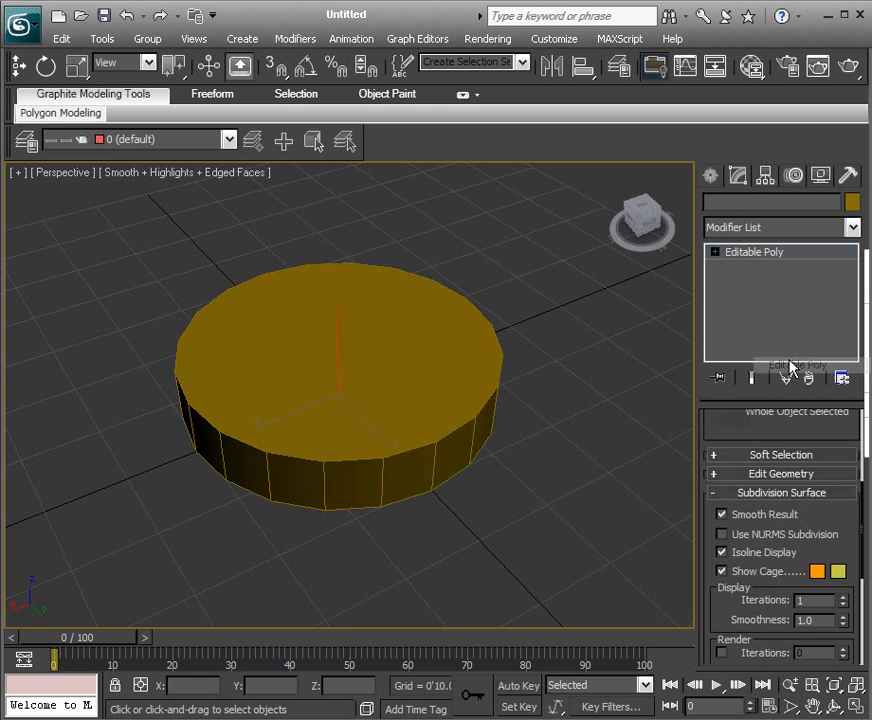
# - Turn on NURMS subdivision for the editable poly, keeping Isoline Display and Show Cage on
pyautogui.click(462, 96)
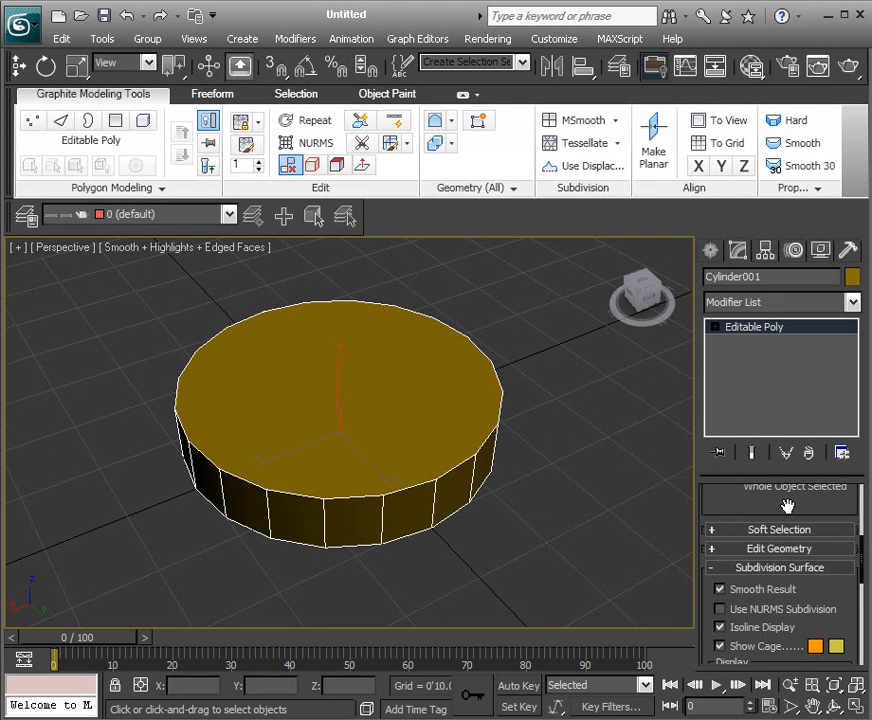
pyautogui.scroll(-2, 787, 505)
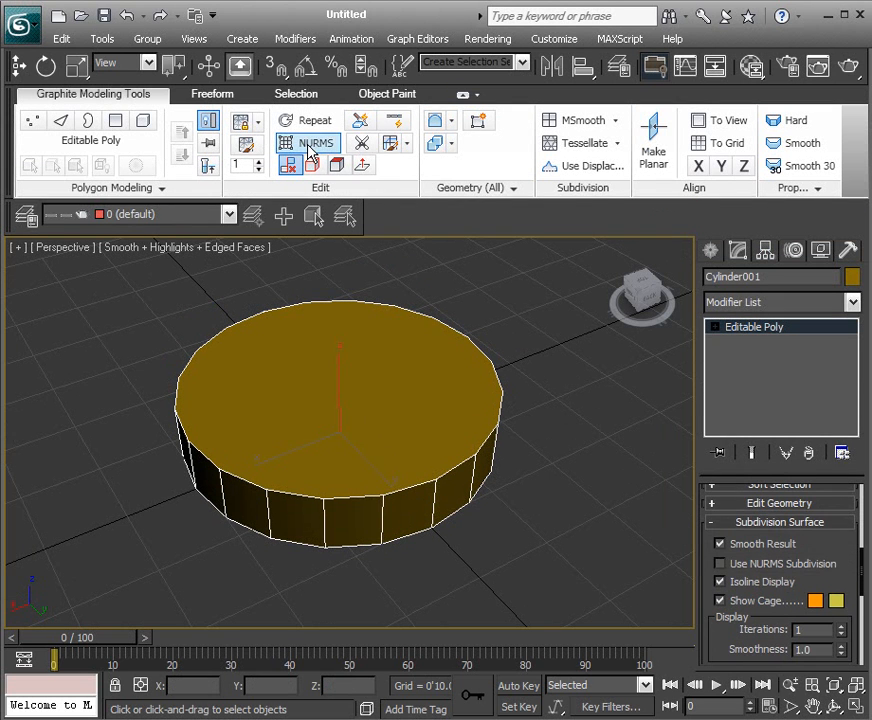
pyautogui.click(463, 95)
pyautogui.click(720, 489)
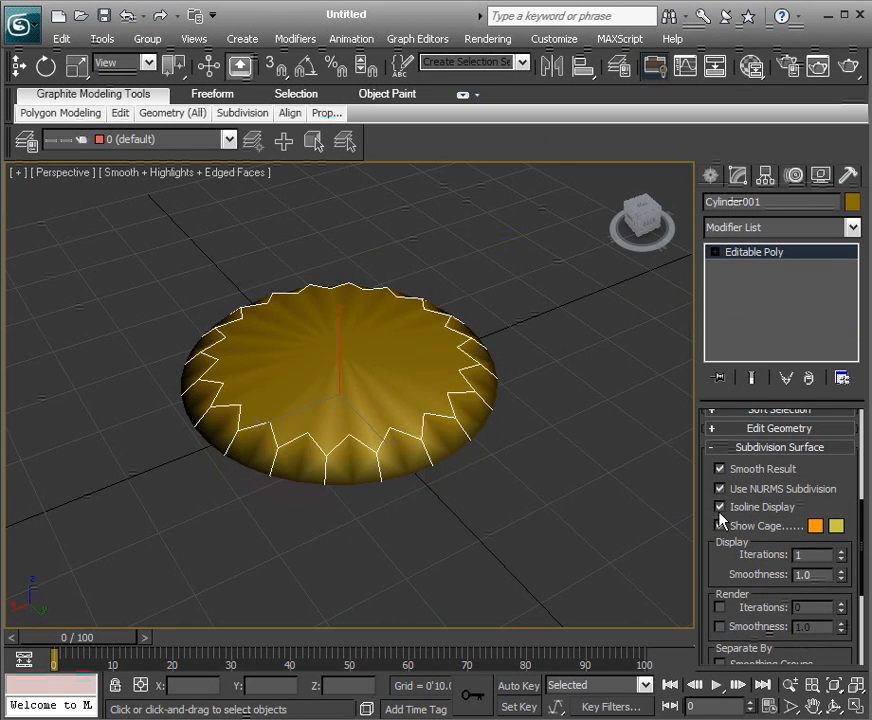
pyautogui.keyDown('alt'); pyautogui.moveTo(584, 477); pyautogui.dragTo(572, 432, button='middle'); pyautogui.keyUp('alt')
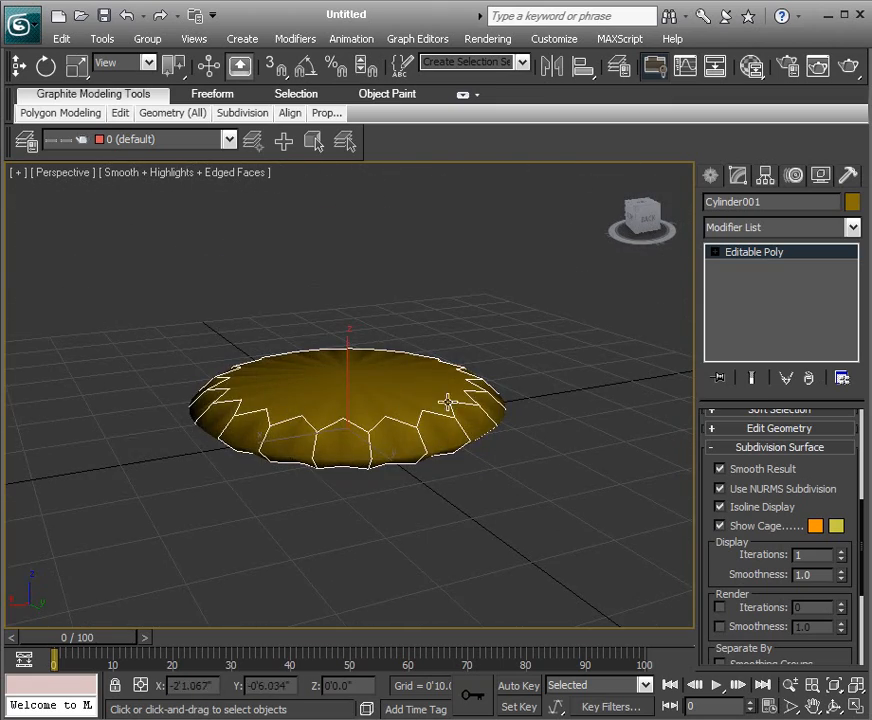
pyautogui.keyDown('alt'); pyautogui.moveTo(614, 270); pyautogui.dragTo(505, 446, button='middle'); pyautogui.keyUp('alt')
pyautogui.keyDown('alt'); pyautogui.moveTo(423, 379); pyautogui.dragTo(456, 424, button='middle'); pyautogui.keyUp('alt')
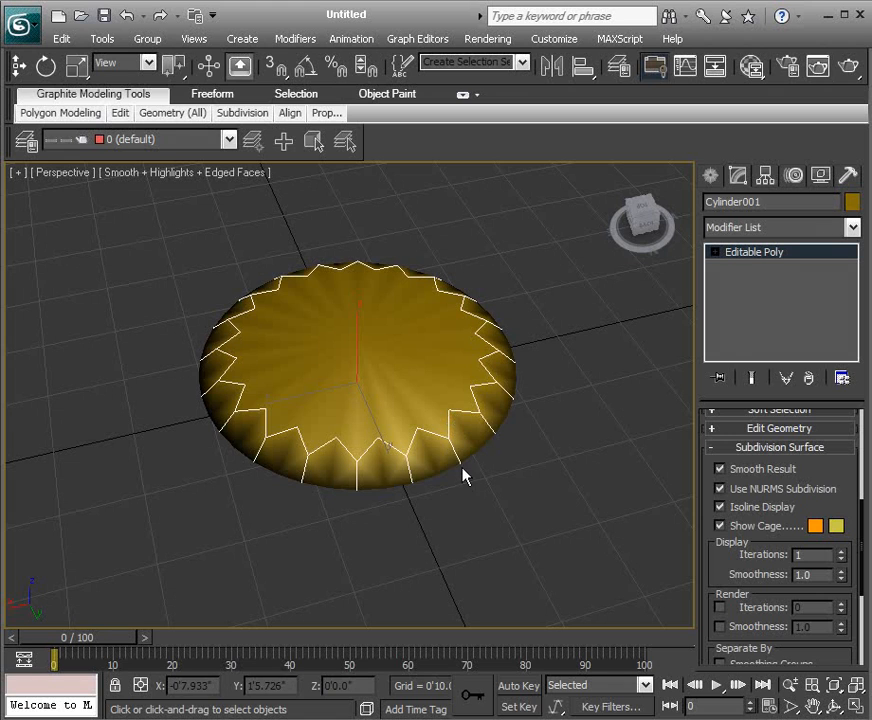
# - Switch to polygon sub-object level and select a single side polygon on the disc's rim
pyautogui.click(714, 253)
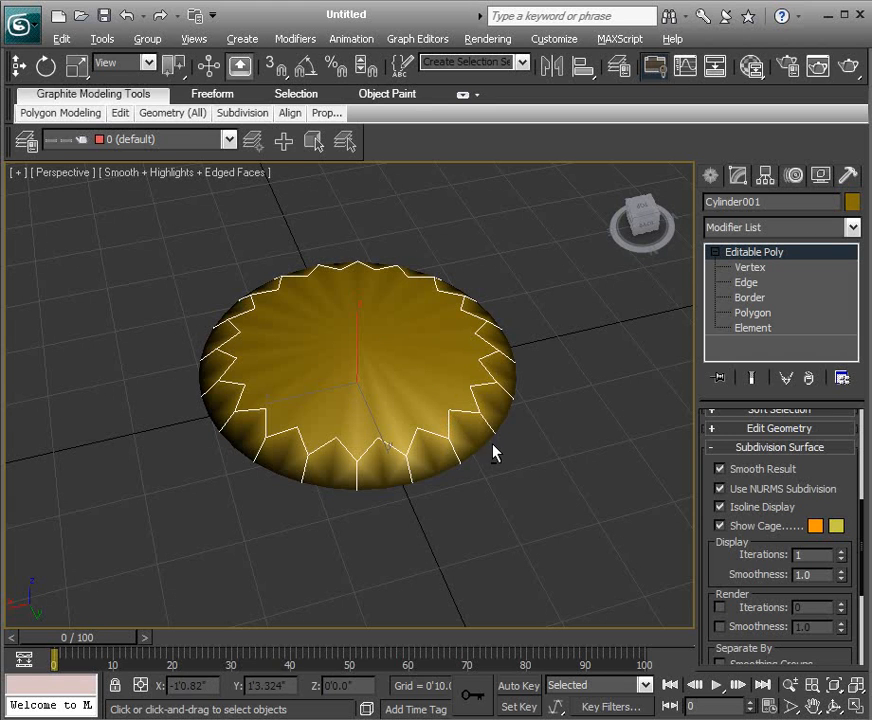
pyautogui.keyDown('alt'); pyautogui.moveTo(492, 451); pyautogui.dragTo(490, 421, button='middle'); pyautogui.keyUp('alt')
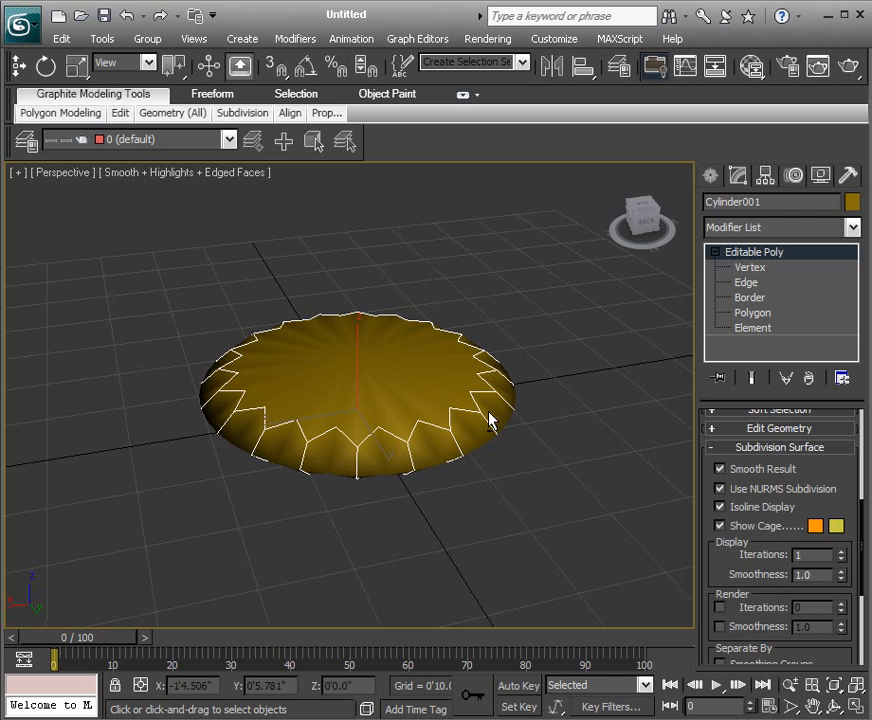
pyautogui.click(762, 316)
pyautogui.keyDown('alt'); pyautogui.moveTo(599, 383); pyautogui.dragTo(556, 442, button='middle'); pyautogui.keyUp('alt')
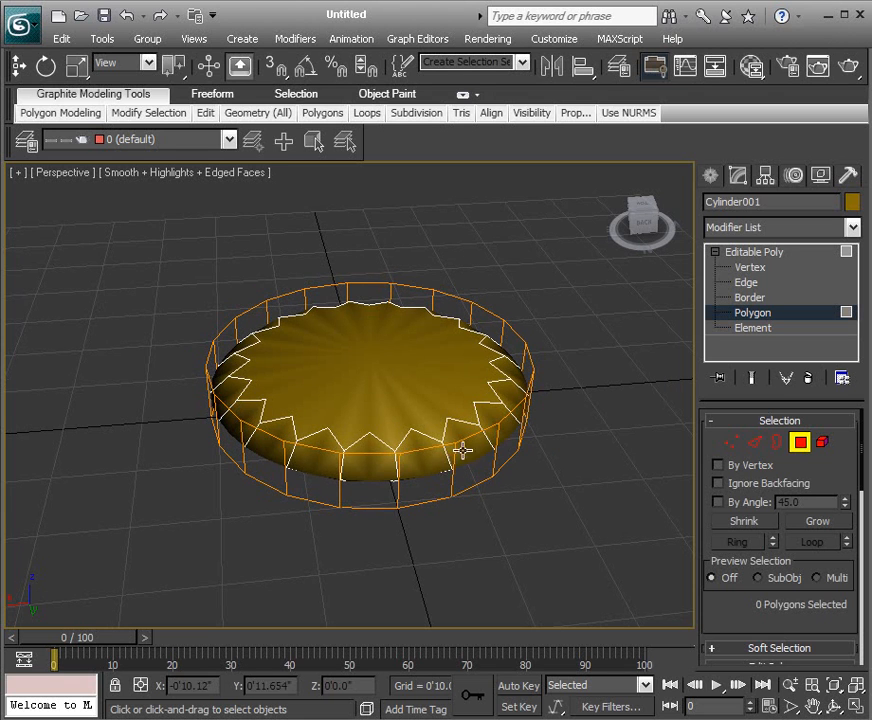
pyautogui.click(425, 467)
pyautogui.click(339, 489)
pyautogui.click(304, 479)
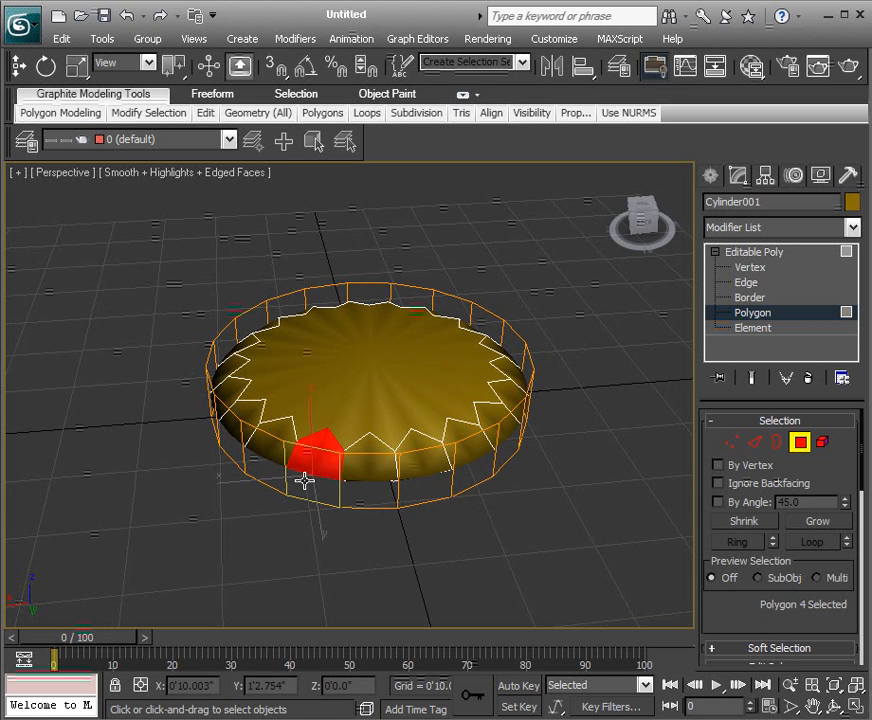
pyautogui.click(428, 474)
# - Add every fourth side polygon around the rim to the selection, making five evenly spaced polygons
pyautogui.keyDown('alt'); pyautogui.moveTo(563, 446); pyautogui.dragTo(399, 512, button='middle'); pyautogui.keyUp('alt')
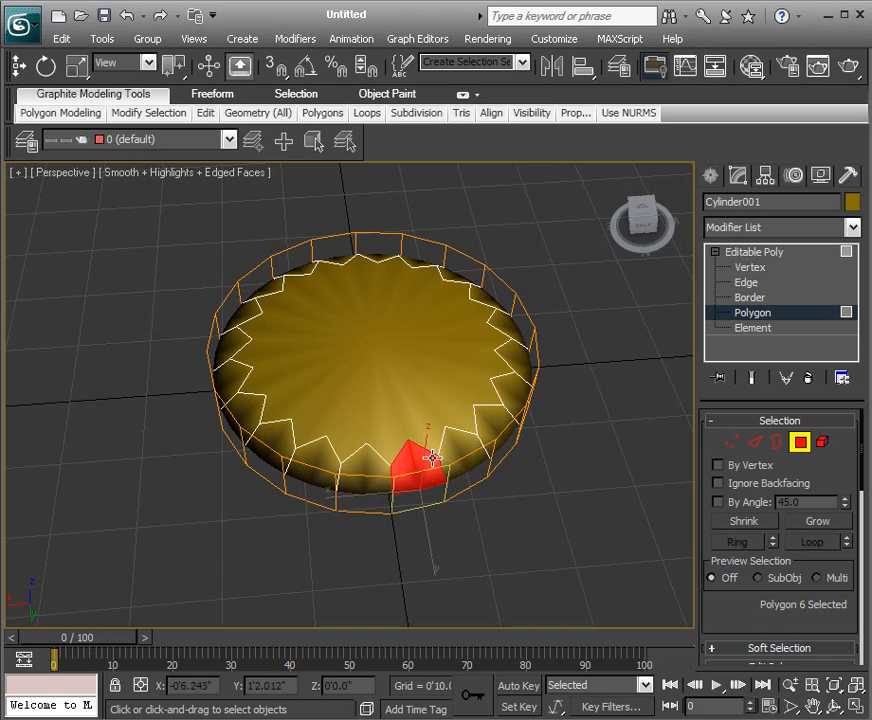
pyautogui.keyDown('alt'); pyautogui.moveTo(478, 493); pyautogui.dragTo(487, 421, button='middle'); pyautogui.keyUp('alt')
pyautogui.keyDown('alt'); pyautogui.moveTo(326, 401); pyautogui.dragTo(457, 428, button='middle'); pyautogui.keyUp('alt')
pyautogui.keyDown('ctrl'); pyautogui.click(392, 418); pyautogui.keyUp('ctrl')
pyautogui.keyDown('ctrl'); pyautogui.click(457, 428); pyautogui.keyUp('ctrl')
pyautogui.keyDown('alt'); pyautogui.moveTo(546, 434); pyautogui.dragTo(440, 452, button='middle'); pyautogui.keyUp('alt')
pyautogui.keyDown('ctrl'); pyautogui.click(434, 459); pyautogui.keyUp('ctrl')
pyautogui.keyDown('ctrl'); pyautogui.click(440, 452); pyautogui.keyUp('ctrl')
pyautogui.keyDown('alt'); pyautogui.moveTo(506, 452); pyautogui.dragTo(620, 362, button='middle'); pyautogui.keyUp('alt')
pyautogui.scroll(-2, 574, 362)
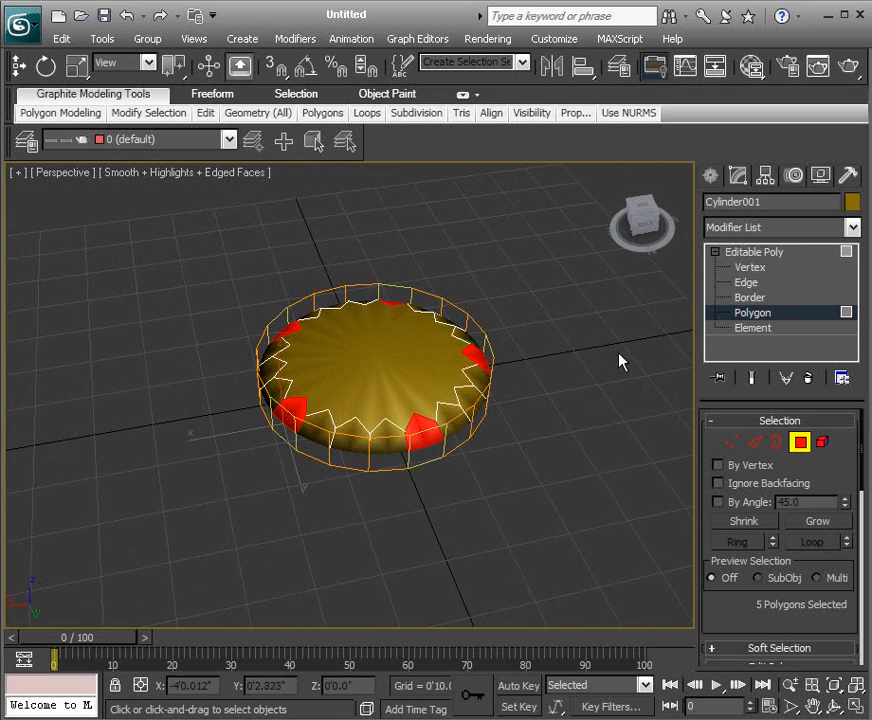
# - Bevel the five selected rim polygons outward in Group mode with a height of 2'8.258" and an outline of 0'1.971"
pyautogui.moveTo(818, 470); pyautogui.dragTo(840, 332)
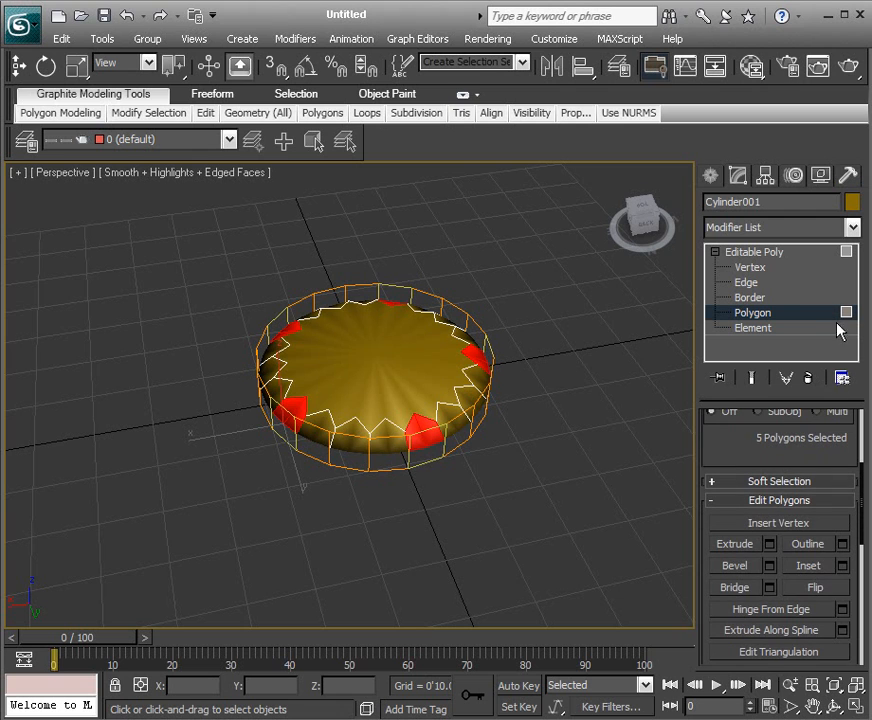
pyautogui.click(771, 571)
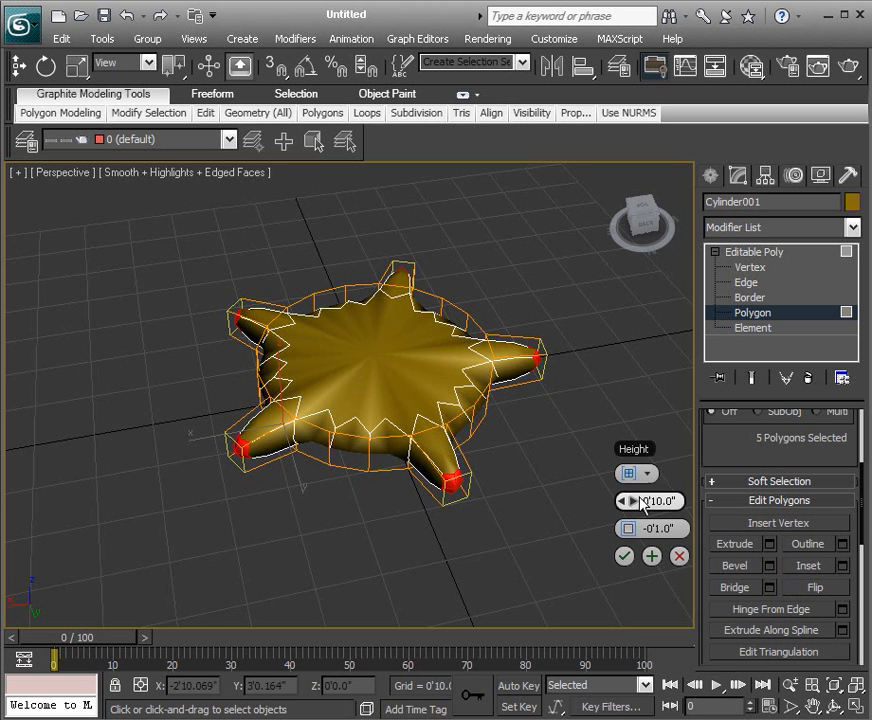
pyautogui.keyDown('alt'); pyautogui.moveTo(534, 409); pyautogui.dragTo(555, 427, button='middle'); pyautogui.keyUp('alt')
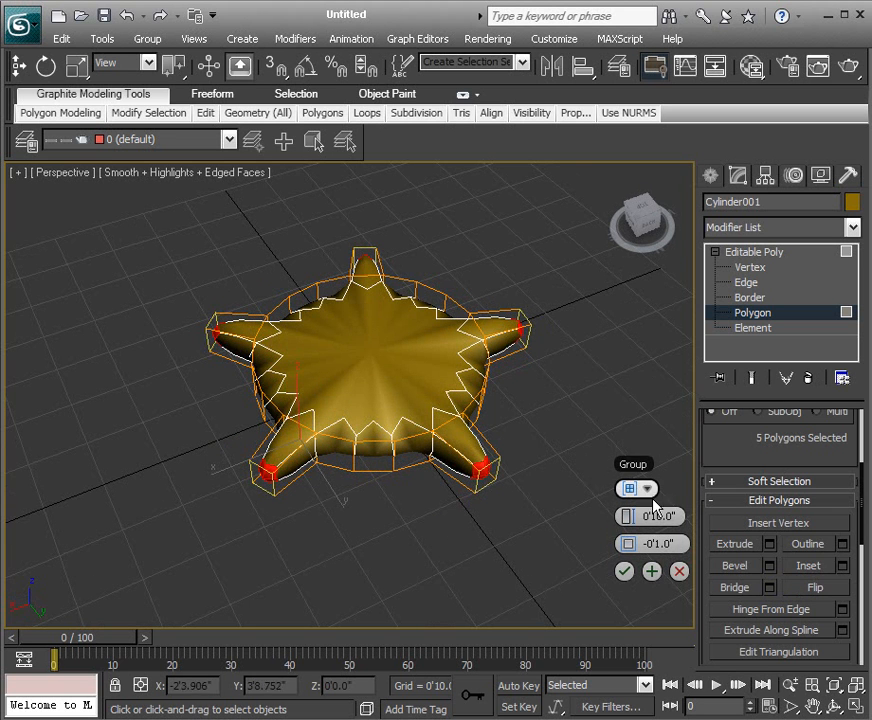
pyautogui.moveTo(634, 518); pyautogui.dragTo(675, 507)
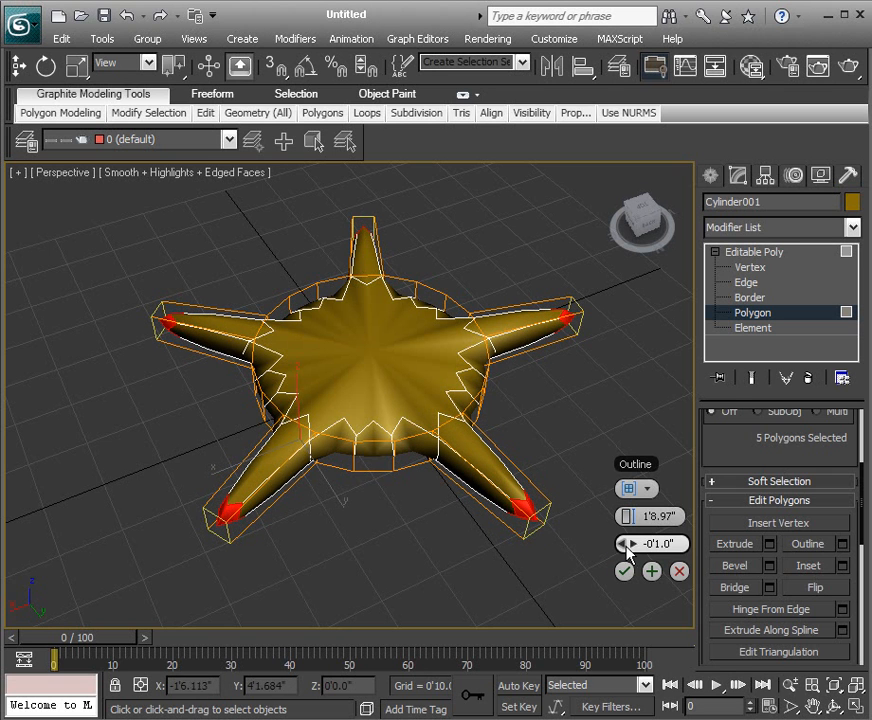
pyautogui.moveTo(632, 550); pyautogui.dragTo(678, 500)
pyautogui.keyDown('alt'); pyautogui.moveTo(535, 426); pyautogui.dragTo(539, 463, button='middle'); pyautogui.keyUp('alt')
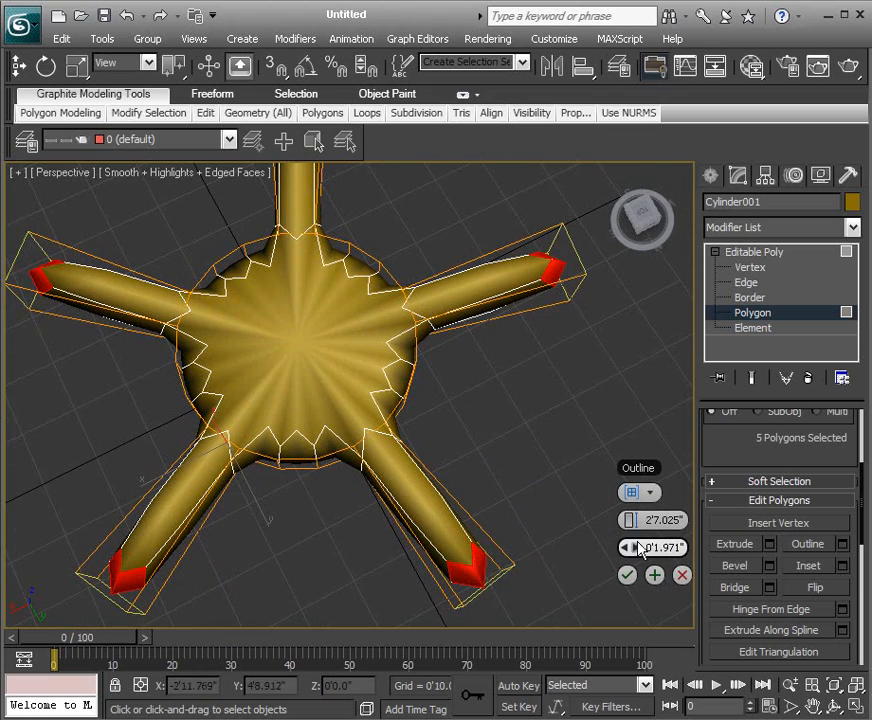
pyautogui.moveTo(625, 520); pyautogui.dragTo(628, 518)
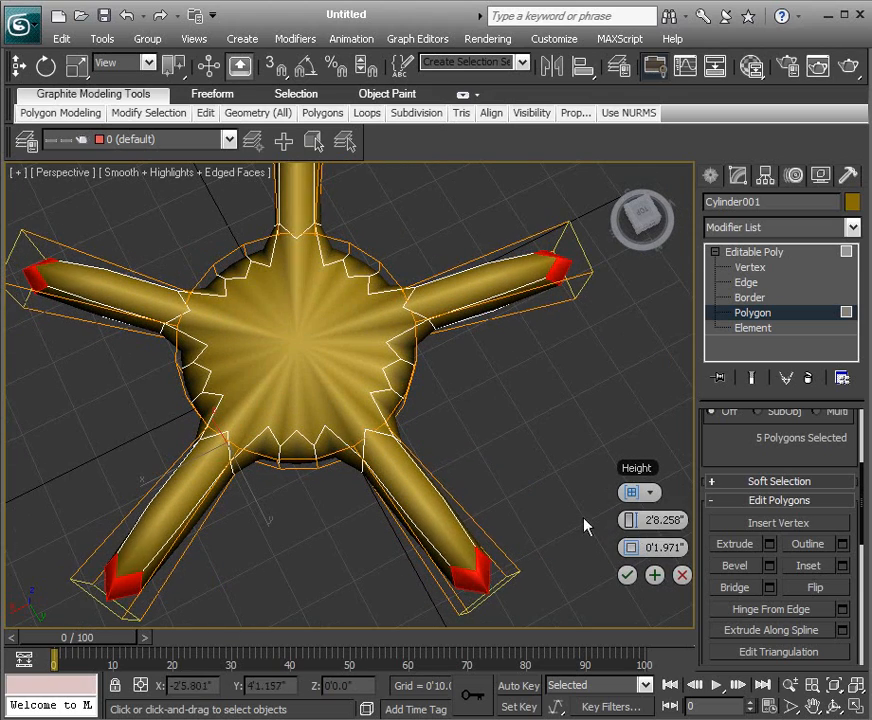
pyautogui.click(628, 576)
# - Delete the five selected polygons at the tips of the arms
pyautogui.keyDown('alt'); pyautogui.moveTo(564, 489); pyautogui.dragTo(574, 404, button='middle'); pyautogui.keyUp('alt')
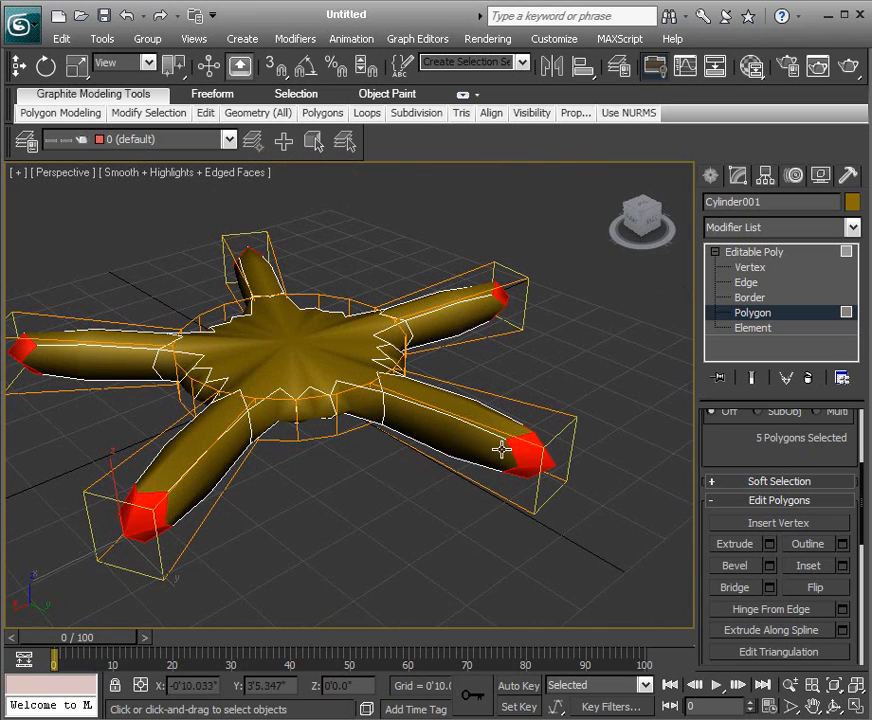
pyautogui.moveTo(395, 416)
pyautogui.keyDown('alt'); pyautogui.mouseDown(button='middle')
pyautogui.moveTo(502, 436)
pyautogui.moveTo(404, 429)
pyautogui.mouseUp(button='middle'); pyautogui.keyUp('alt')
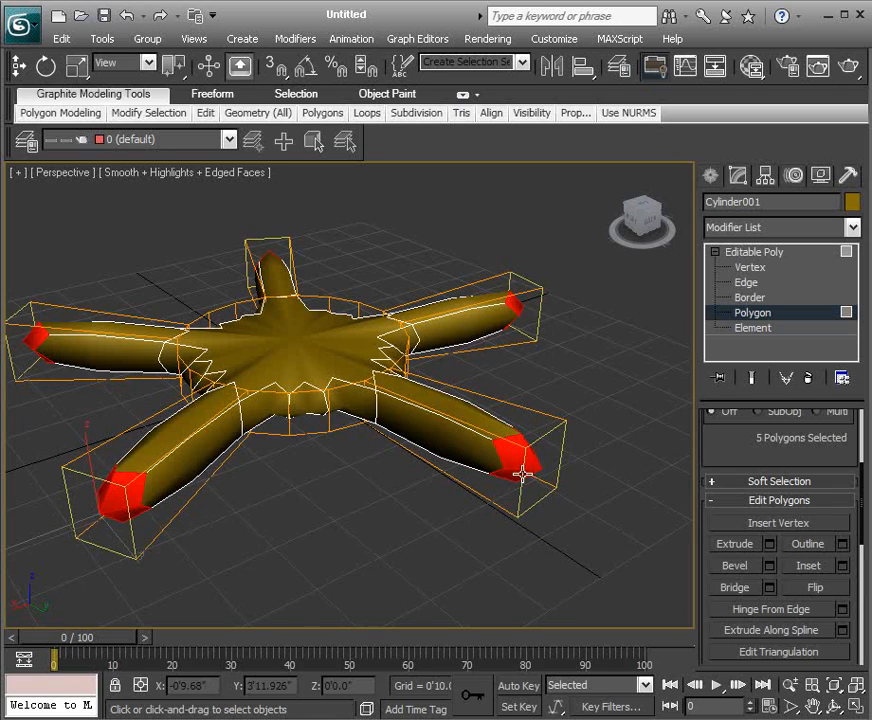
pyautogui.moveTo(519, 455)
pyautogui.keyDown('alt'); pyautogui.mouseDown(button='middle')
pyautogui.moveTo(609, 448)
pyautogui.moveTo(629, 424)
pyautogui.moveTo(562, 420)
pyautogui.moveTo(514, 477)
pyautogui.mouseUp(button='middle'); pyautogui.keyUp('alt')
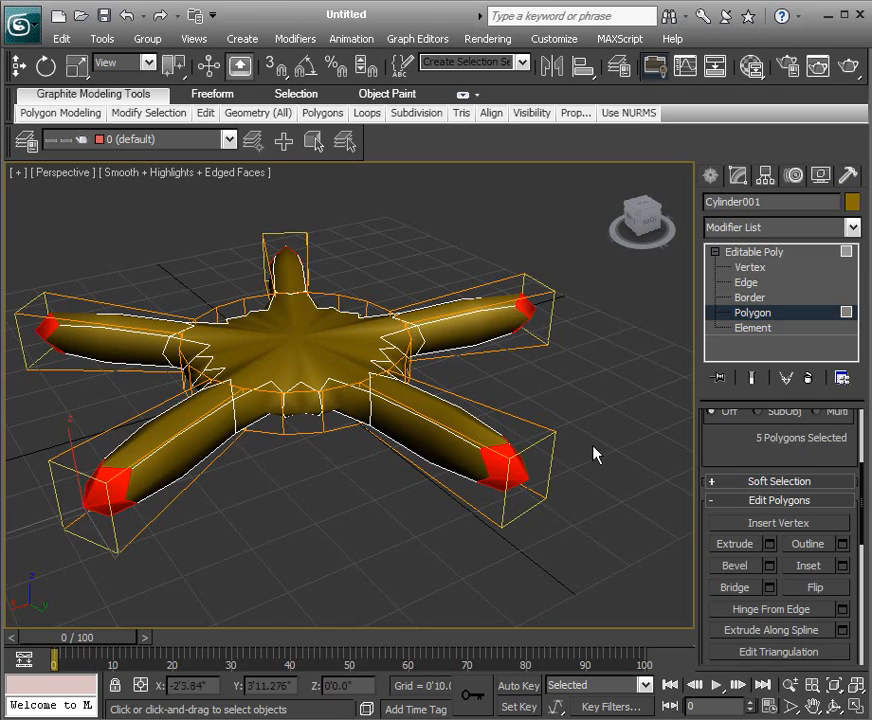
pyautogui.press('Delete')
pyautogui.keyDown('alt'); pyautogui.moveTo(561, 462); pyautogui.dragTo(503, 432, button='middle'); pyautogui.keyUp('alt')
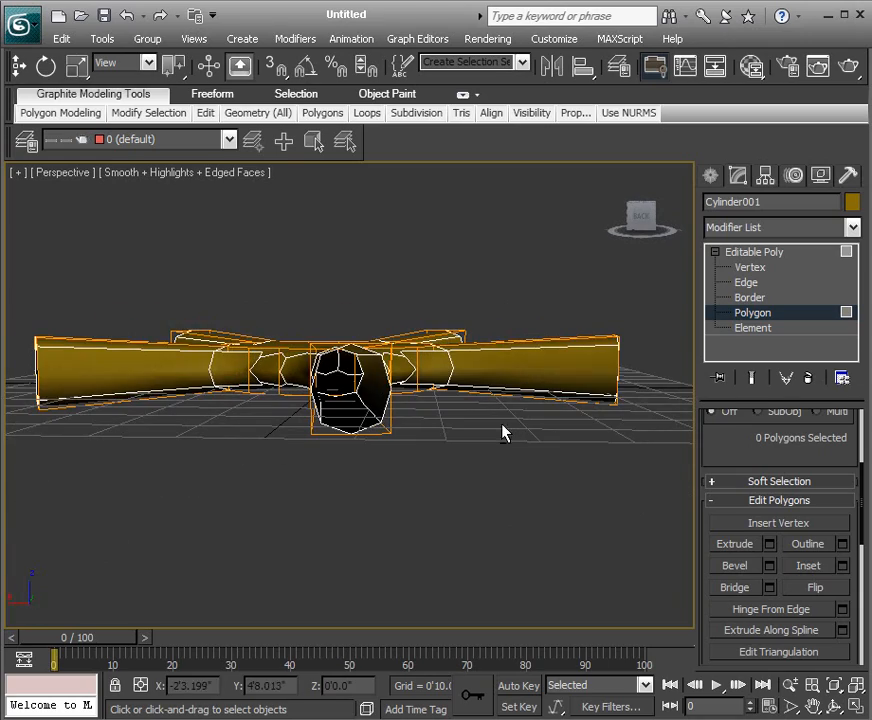
pyautogui.keyDown('alt'); pyautogui.moveTo(337, 447); pyautogui.dragTo(421, 427, button='middle'); pyautogui.keyUp('alt')
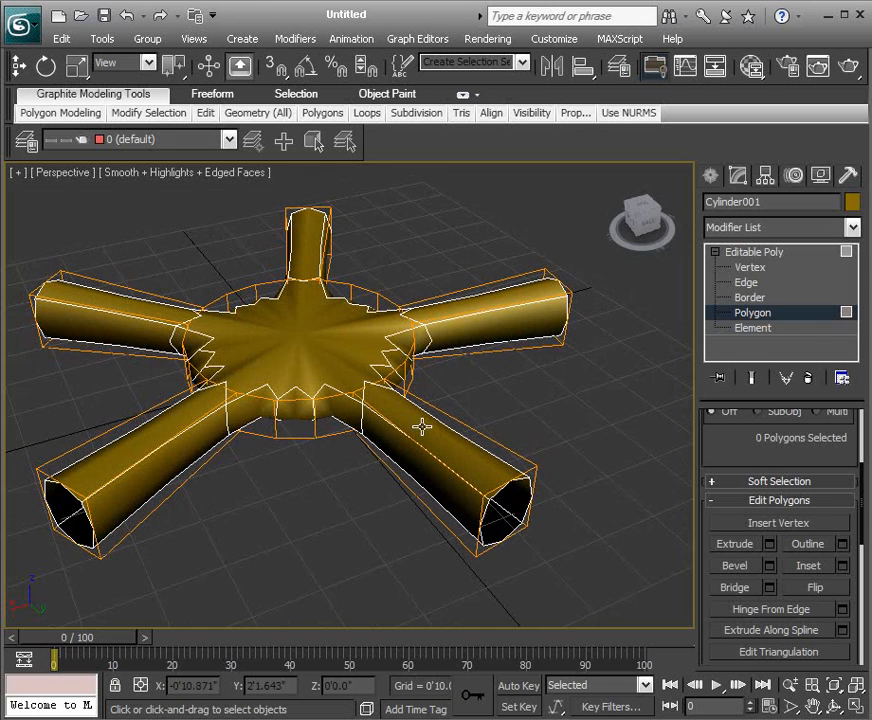
# - Return to the whole-object level and set the NURMS display iterations to 2
pyautogui.click(775, 253)
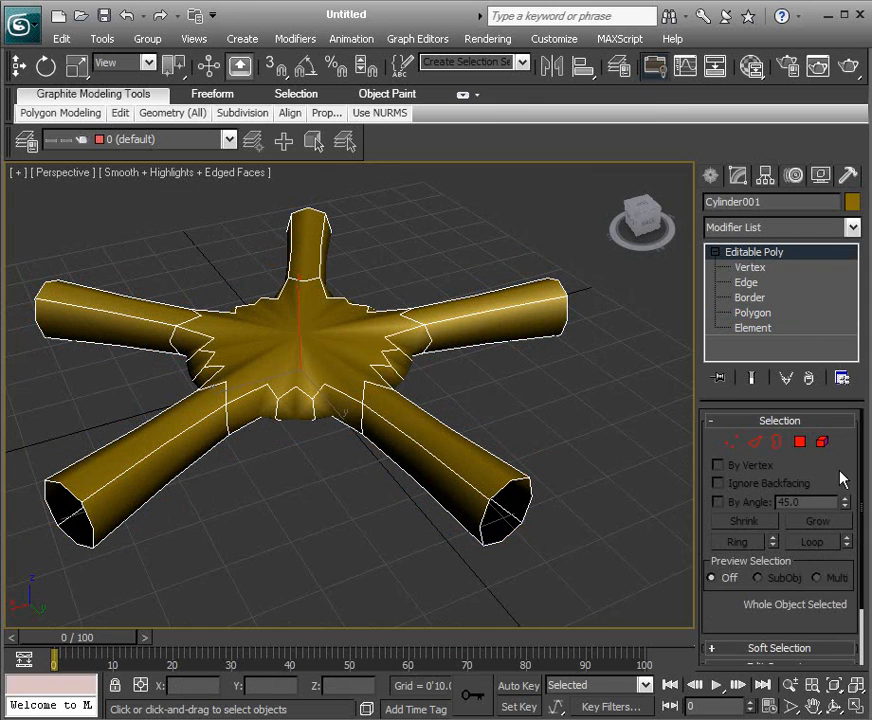
pyautogui.moveTo(840, 480); pyautogui.dragTo(818, 297)
pyautogui.click(788, 615)
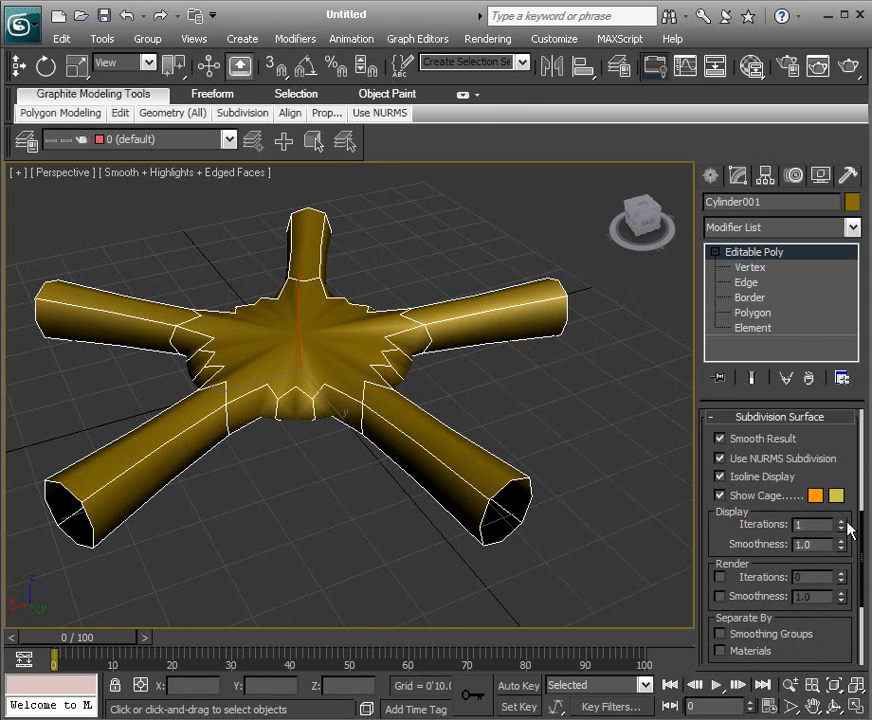
pyautogui.keyDown('alt'); pyautogui.moveTo(535, 463); pyautogui.dragTo(576, 428, button='middle'); pyautogui.keyUp('alt')
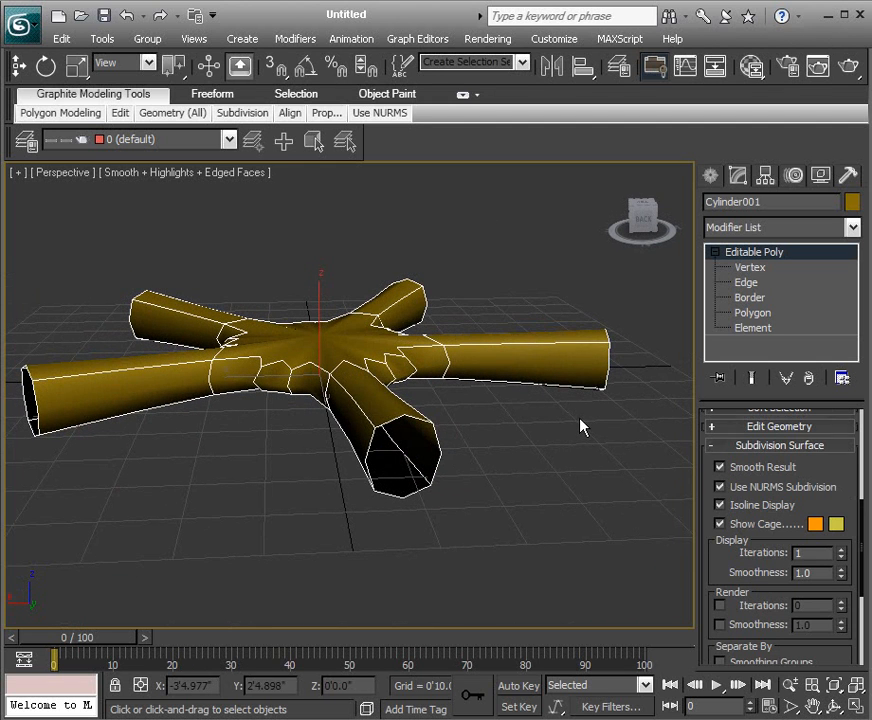
pyautogui.click(843, 550)
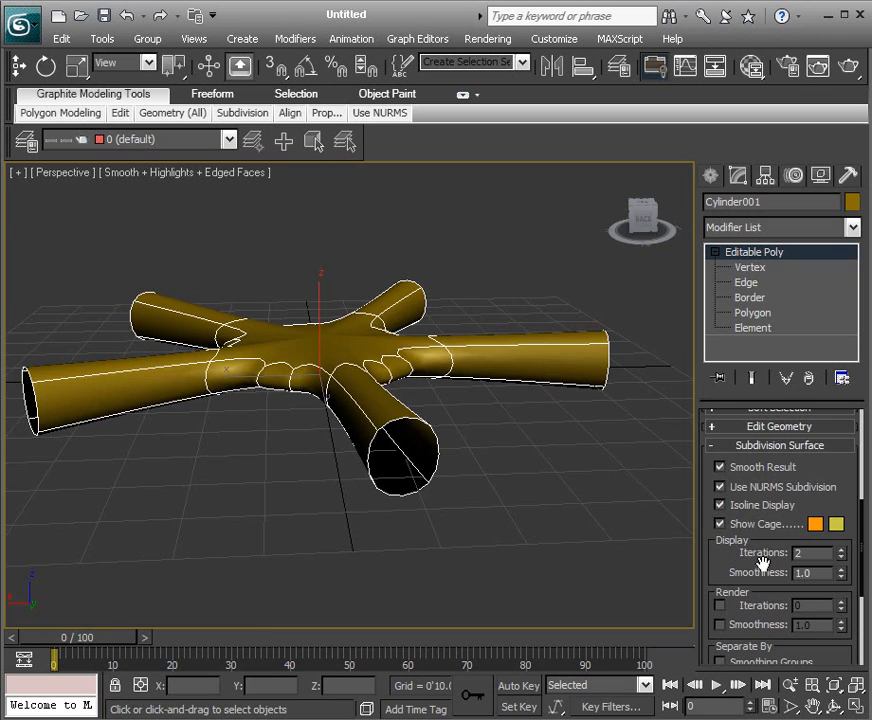
pyautogui.keyDown('alt'); pyautogui.moveTo(600, 425); pyautogui.dragTo(480, 470, button='middle'); pyautogui.keyUp('alt')
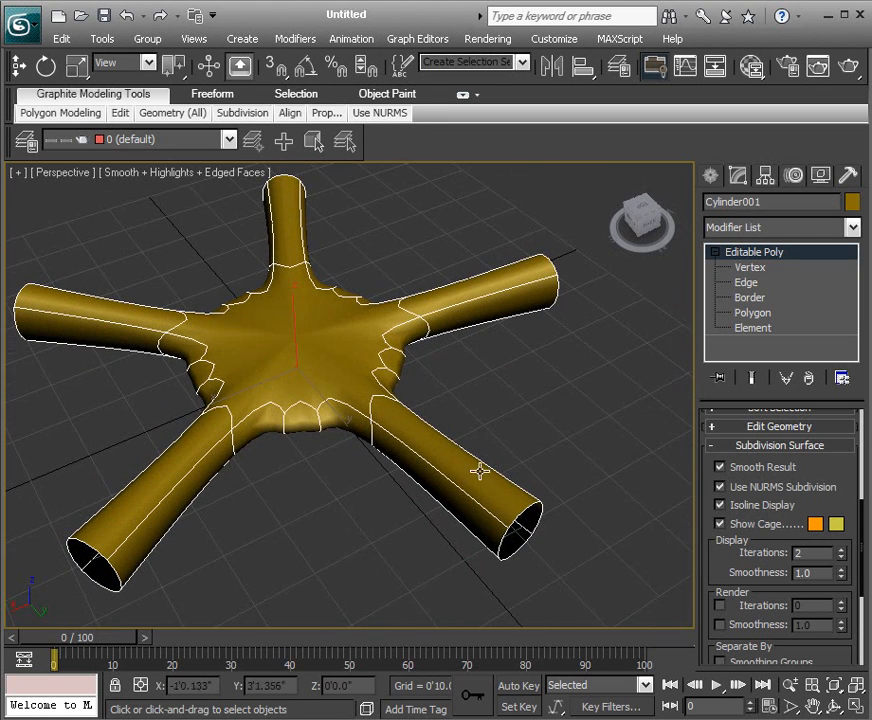
# - Switch back to polygon sub-object level and select the large top cap polygon of the hub
pyautogui.click(730, 312)
pyautogui.keyDown('alt'); pyautogui.moveTo(530, 360); pyautogui.dragTo(576, 418, button='middle'); pyautogui.keyUp('alt')
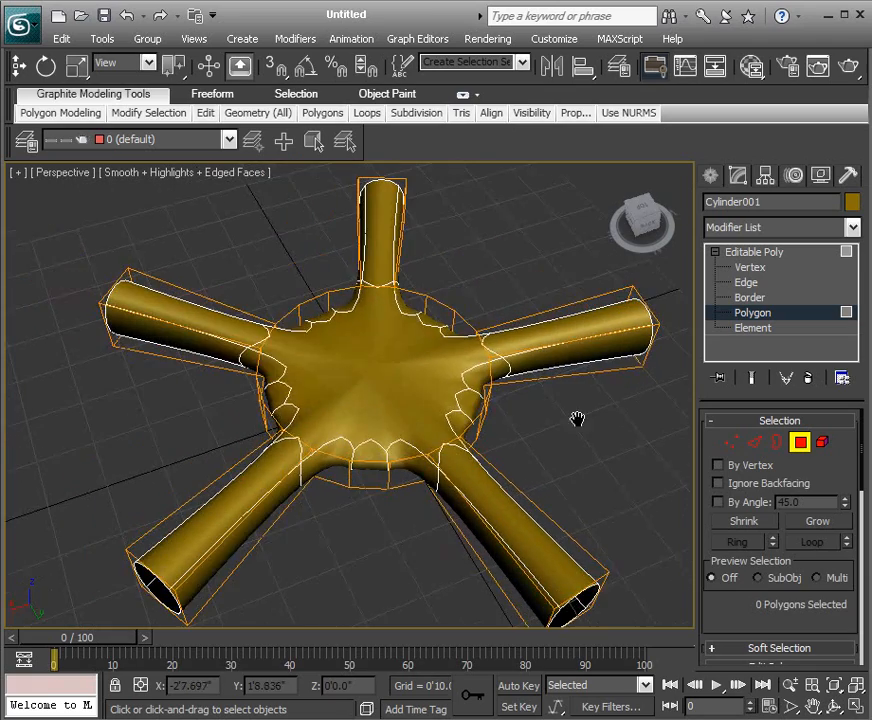
pyautogui.click(407, 379)
pyautogui.keyDown('alt'); pyautogui.moveTo(492, 376); pyautogui.dragTo(539, 346, button='middle'); pyautogui.keyUp('alt')
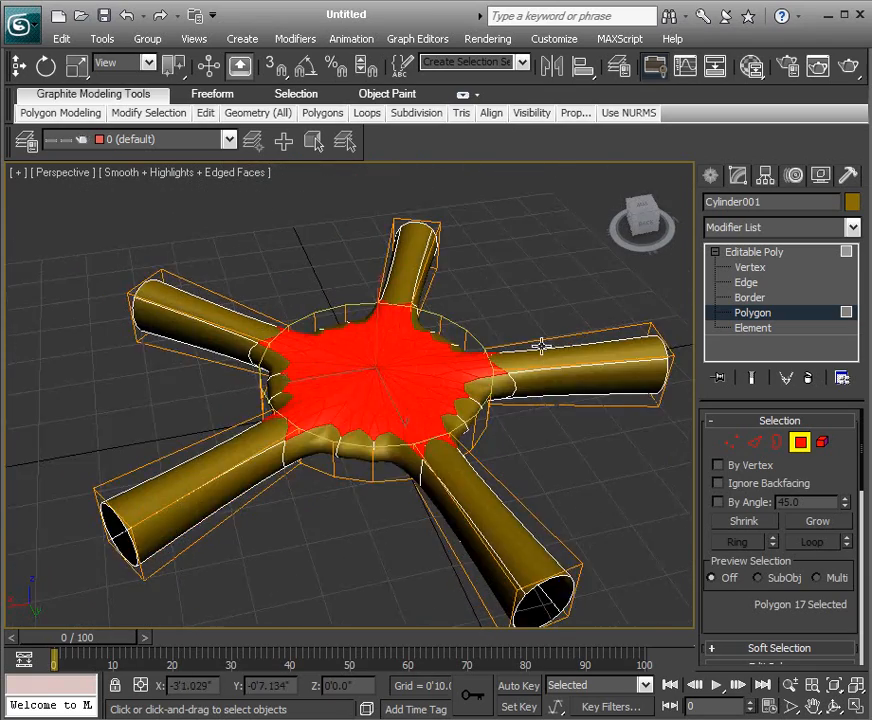
pyautogui.scroll(4, 540, 346)
pyautogui.keyDown('alt'); pyautogui.moveTo(567, 393); pyautogui.dragTo(497, 413, button='middle'); pyautogui.keyUp('alt')
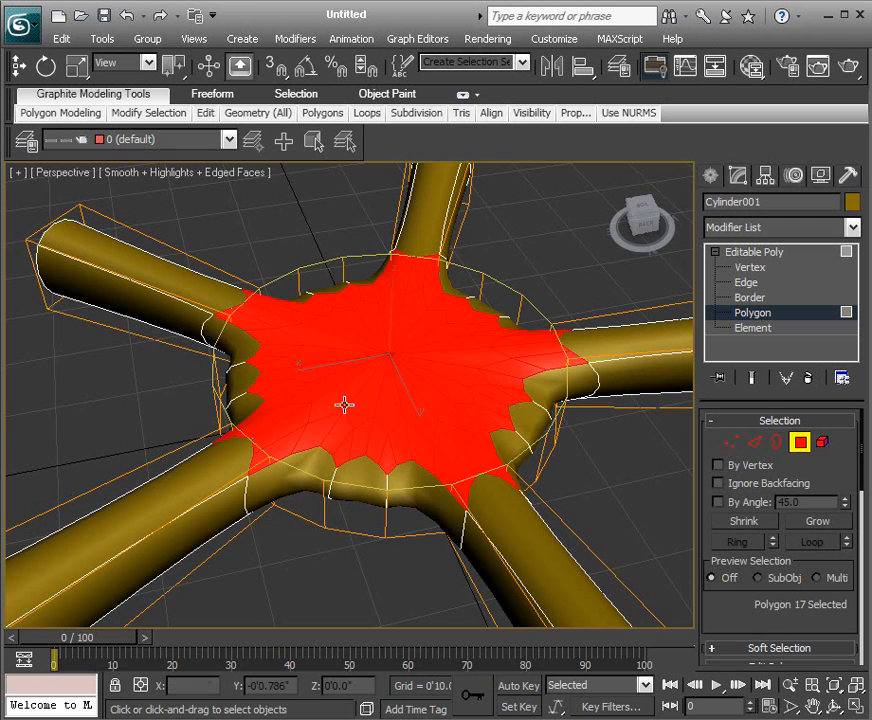
# - Inset the hub's top cap polygon by 0'2.395" and inset it a second time by 0'4.452"
pyautogui.click(462, 94)
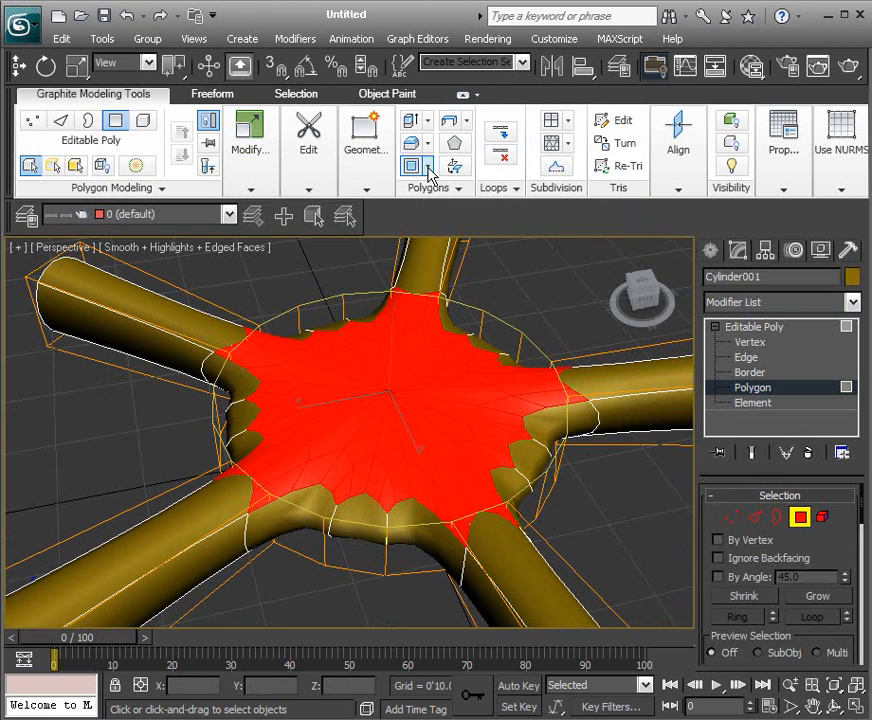
pyautogui.click(428, 166)
pyautogui.click(455, 190)
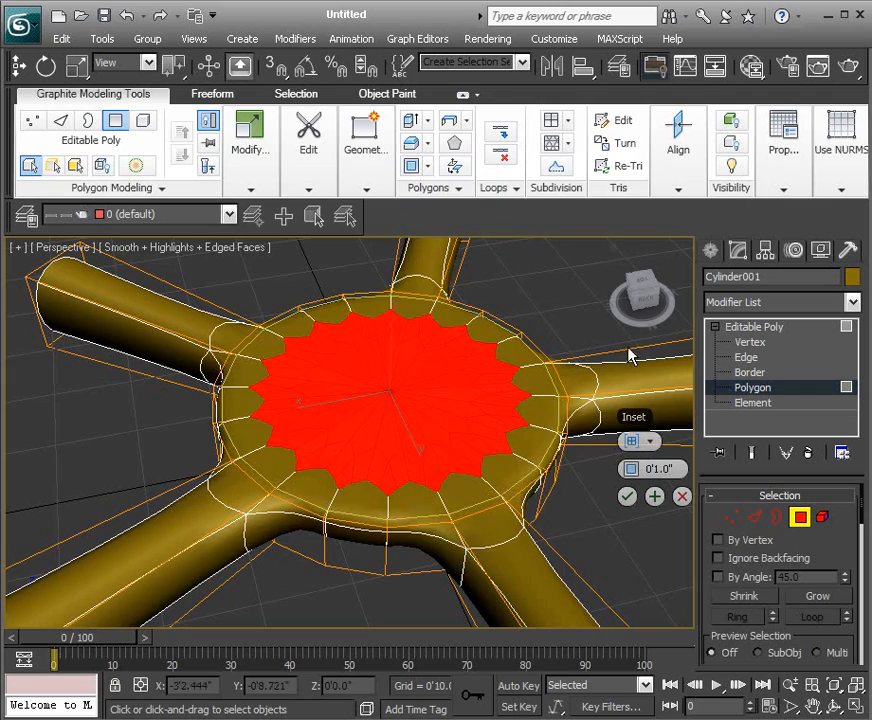
pyautogui.keyDown('alt'); pyautogui.moveTo(607, 357); pyautogui.dragTo(495, 400, button='middle'); pyautogui.keyUp('alt')
pyautogui.scroll(3, 495, 400)
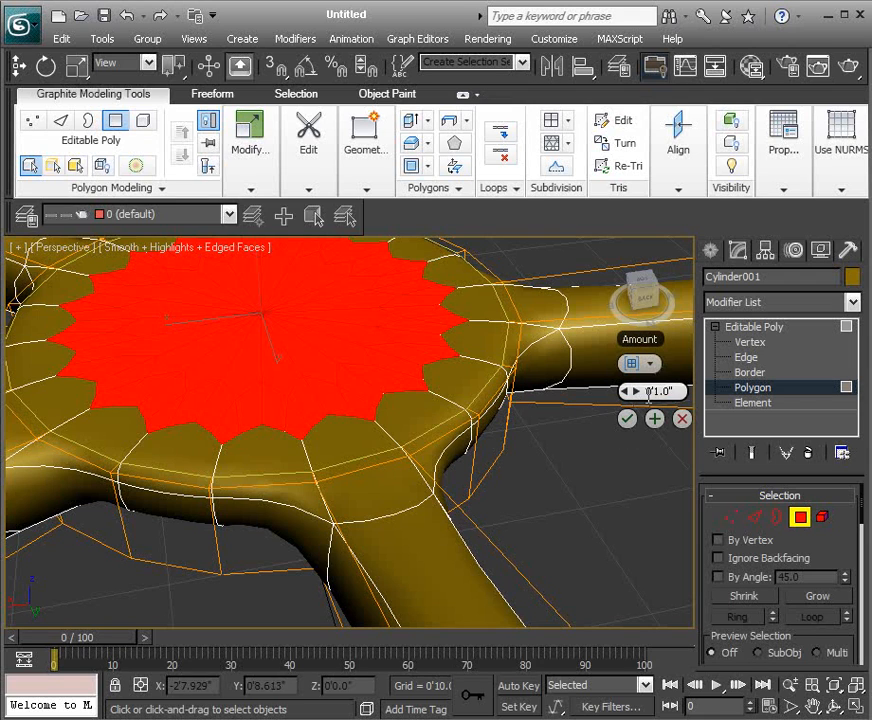
pyautogui.moveTo(630, 391); pyautogui.dragTo(632, 391)
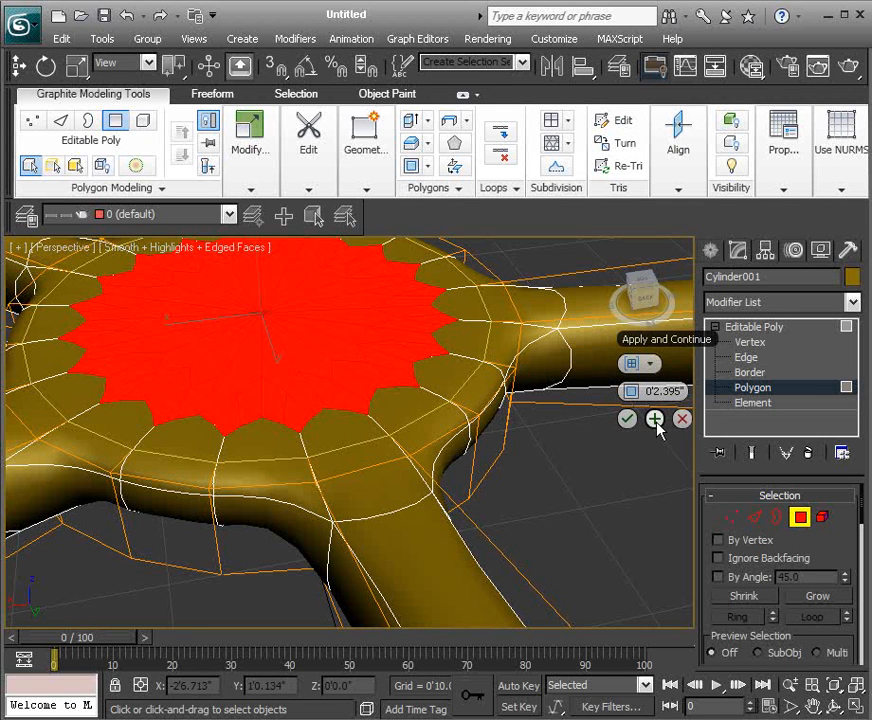
pyautogui.click(655, 419)
pyautogui.moveTo(632, 390); pyautogui.dragTo(636, 390)
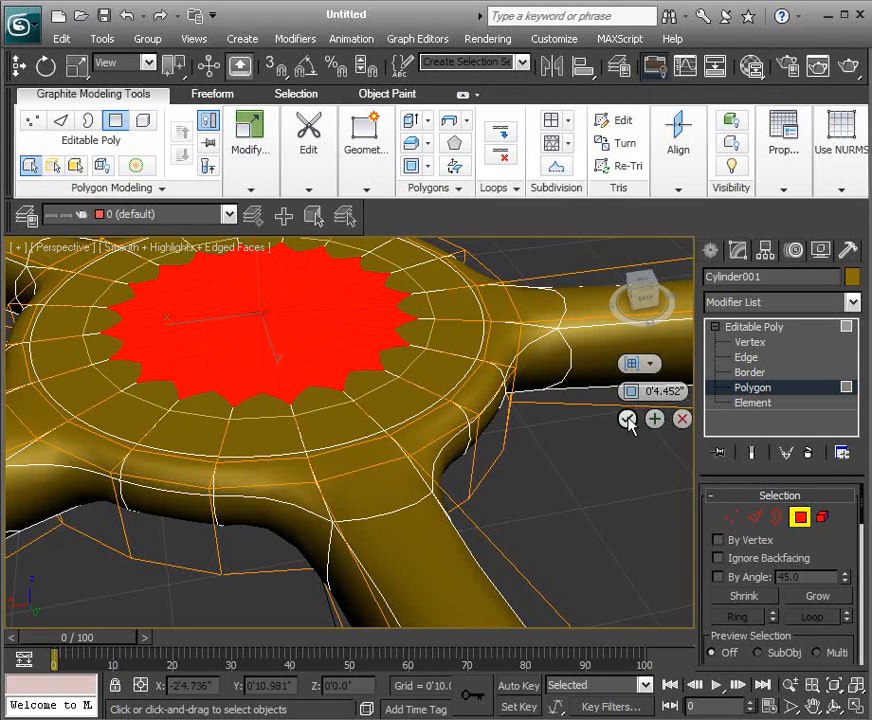
pyautogui.click(627, 419)
# - Bevel the inset cap polygon downward into a recess with a height of -0'3.165" and an outline of -0'2.828"
pyautogui.keyDown('alt'); pyautogui.moveTo(563, 378); pyautogui.dragTo(559, 375, button='middle'); pyautogui.keyUp('alt')
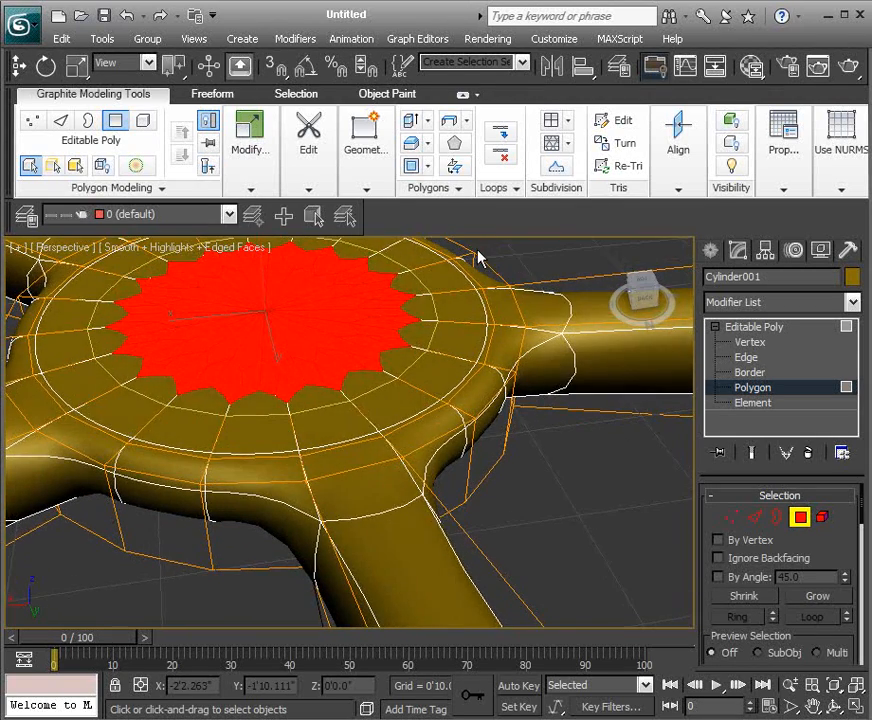
pyautogui.click(428, 143)
pyautogui.click(459, 170)
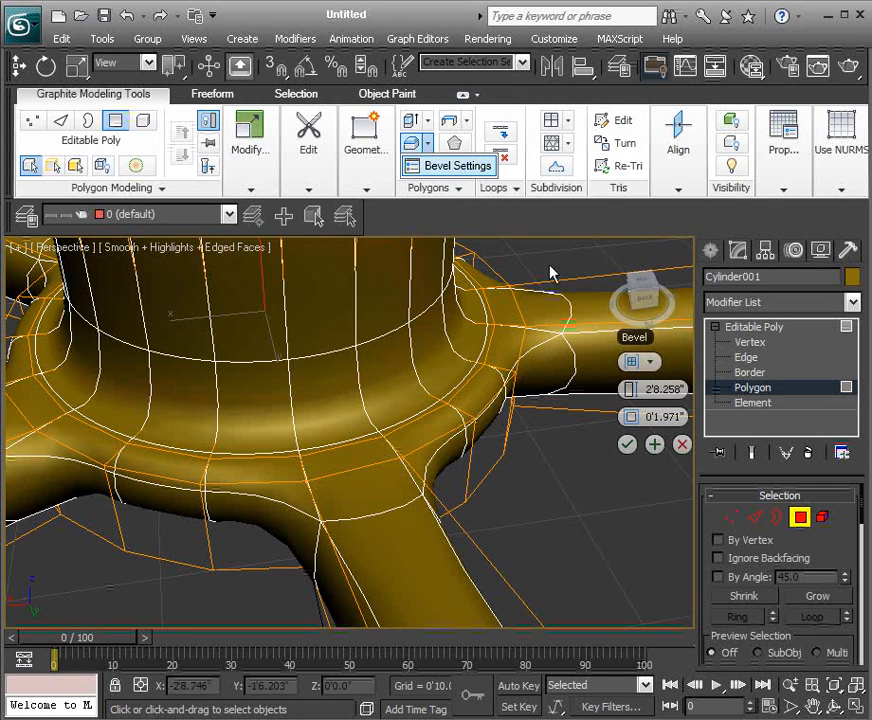
pyautogui.moveTo(644, 400); pyautogui.dragTo(522, 388)
pyautogui.moveTo(638, 420); pyautogui.dragTo(593, 412)
pyautogui.moveTo(622, 389); pyautogui.dragTo(658, 412)
pyautogui.keyDown('alt'); pyautogui.moveTo(546, 362); pyautogui.dragTo(557, 378, button='middle'); pyautogui.keyUp('alt')
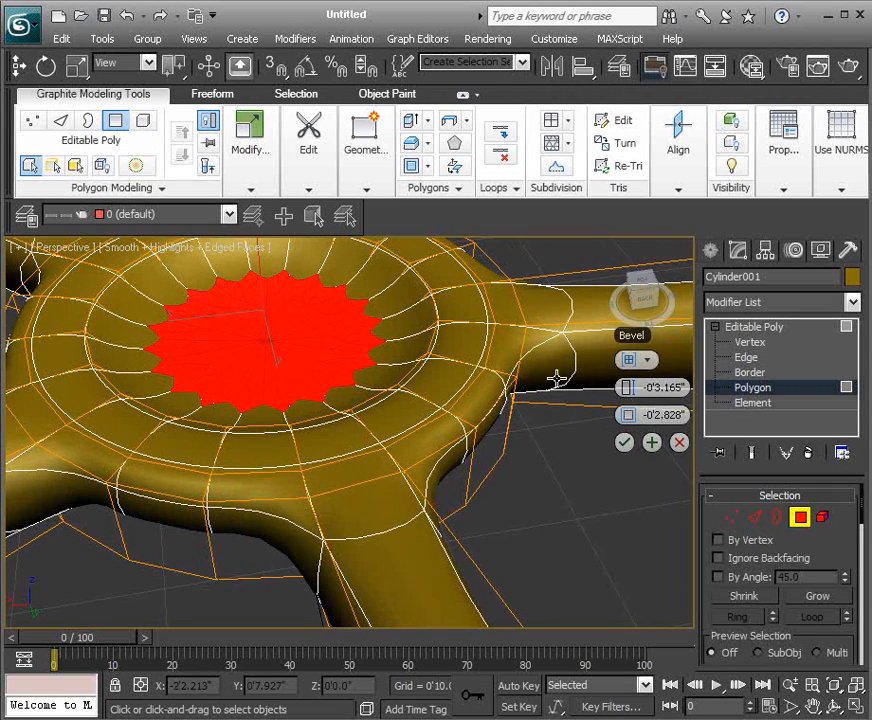
pyautogui.click(624, 443)
# - Inset the floor polygon of the central recess slightly
pyautogui.click(428, 166)
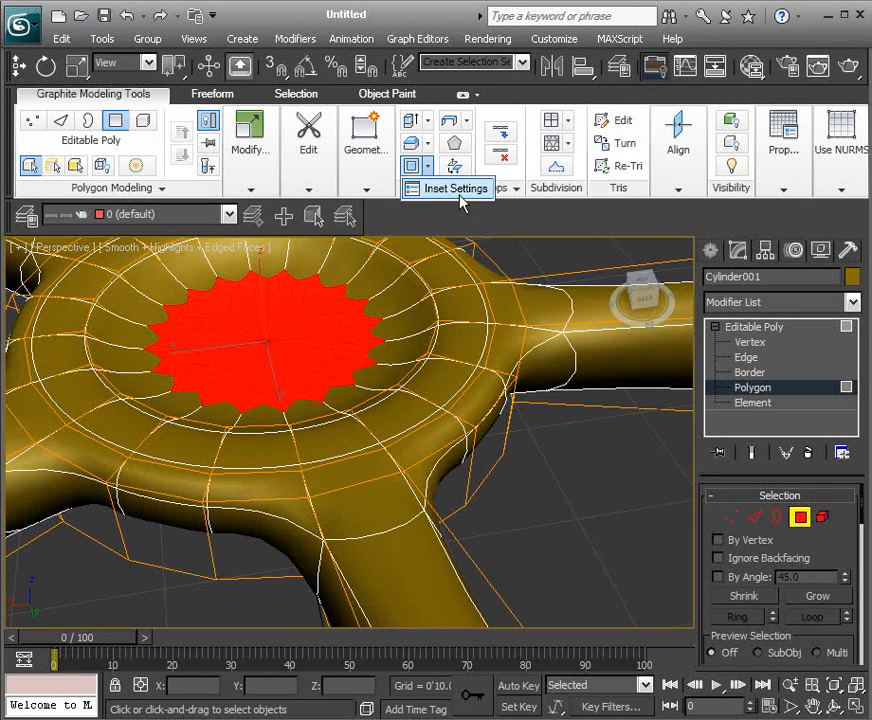
pyautogui.click(463, 190)
pyautogui.moveTo(632, 420); pyautogui.dragTo(620, 421)
pyautogui.click(628, 450)
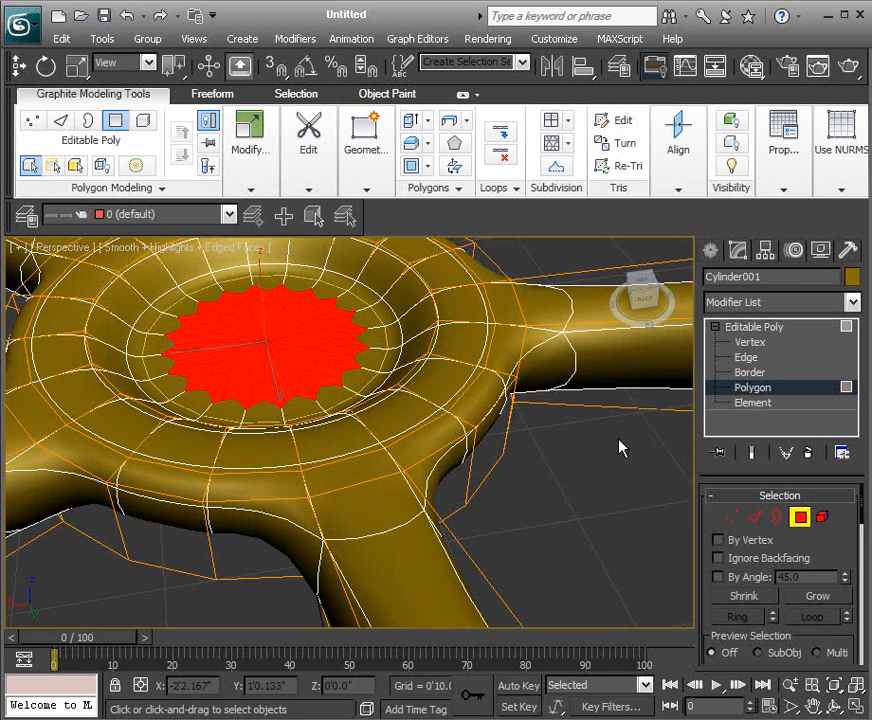
pyautogui.scroll(-2, 580, 410)
pyautogui.scroll(-4, 585, 400)
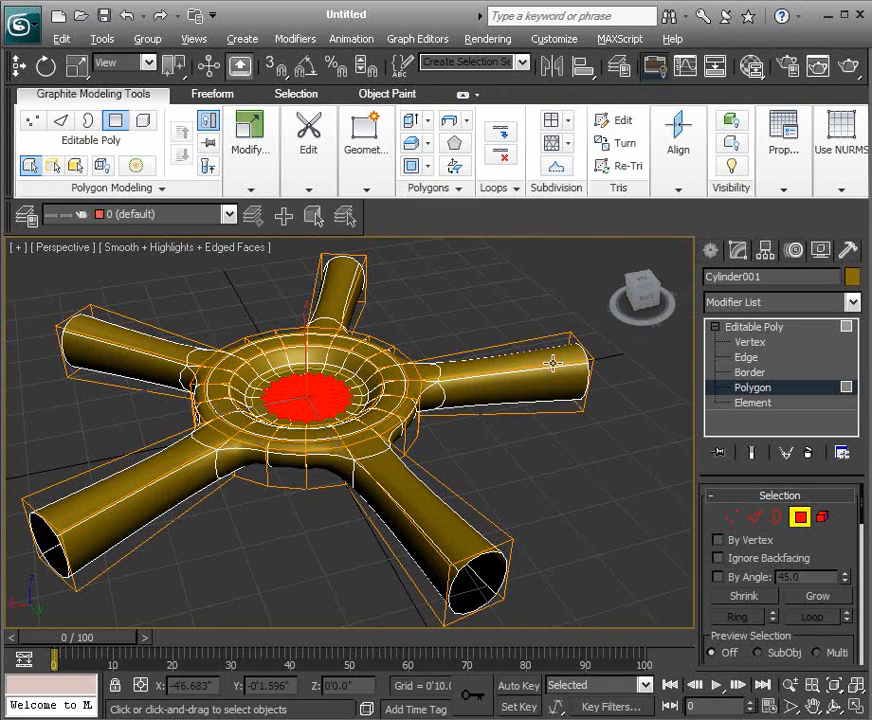
# - Return to the whole-object level and examine the smoothed hub and its recess from several angles, with and without edged faces
pyautogui.click(745, 328)
pyautogui.scroll(2, 551, 468)
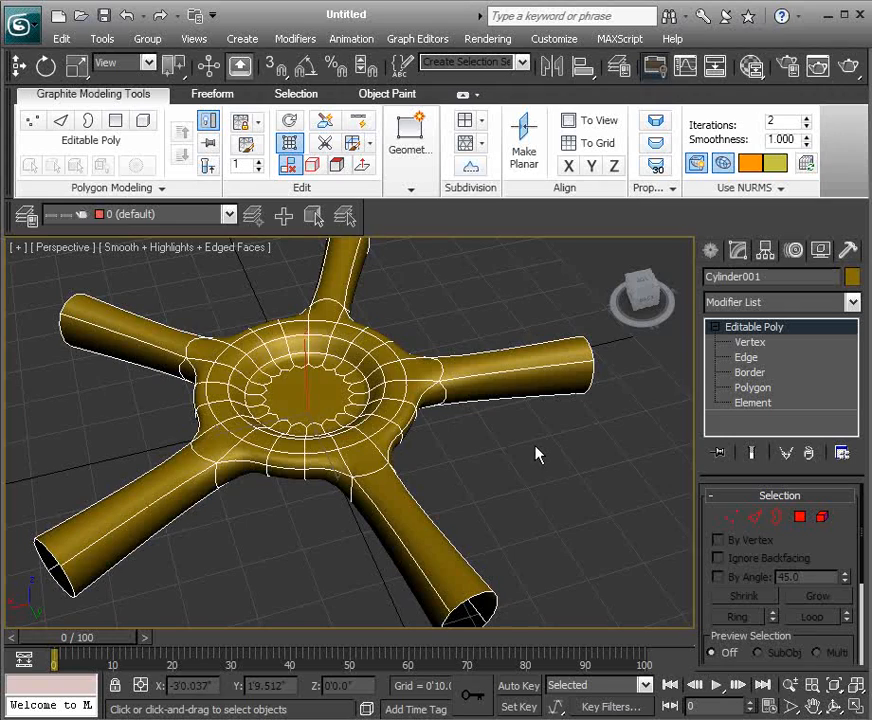
pyautogui.press('F4')
pyautogui.scroll(2, 505, 482)
pyautogui.keyDown('alt'); pyautogui.moveTo(510, 487); pyautogui.dragTo(493, 496, button='middle'); pyautogui.keyUp('alt')
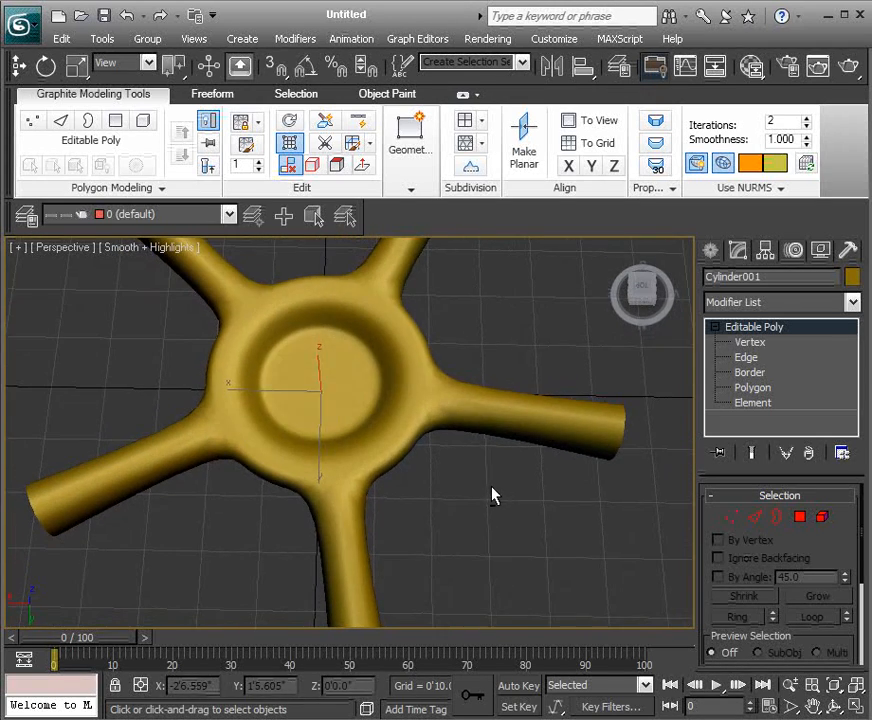
pyautogui.scroll(5, 506, 440)
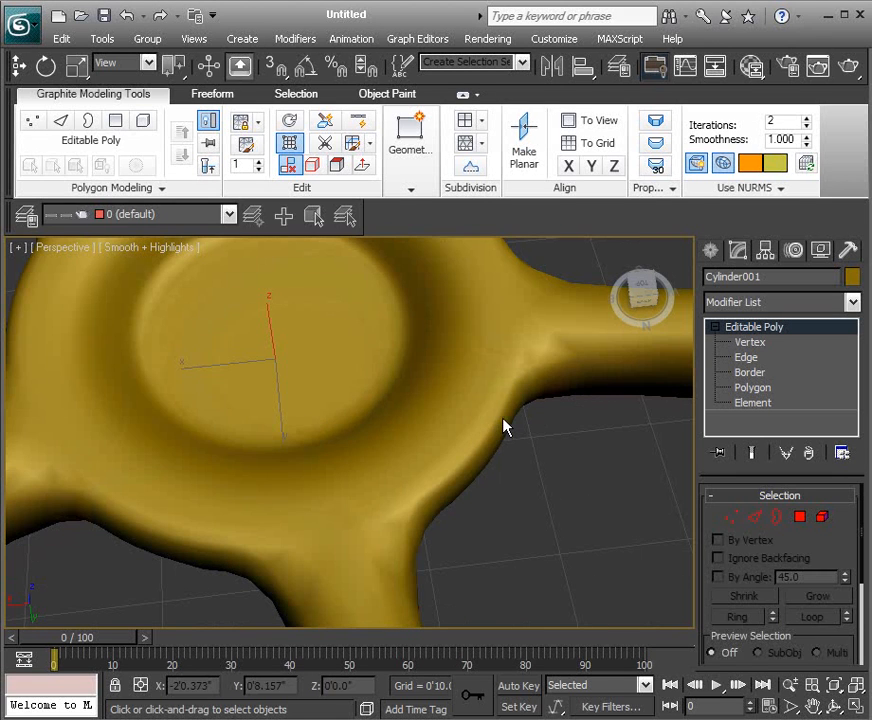
pyautogui.keyDown('alt'); pyautogui.moveTo(461, 404); pyautogui.dragTo(504, 381, button='middle'); pyautogui.keyUp('alt')
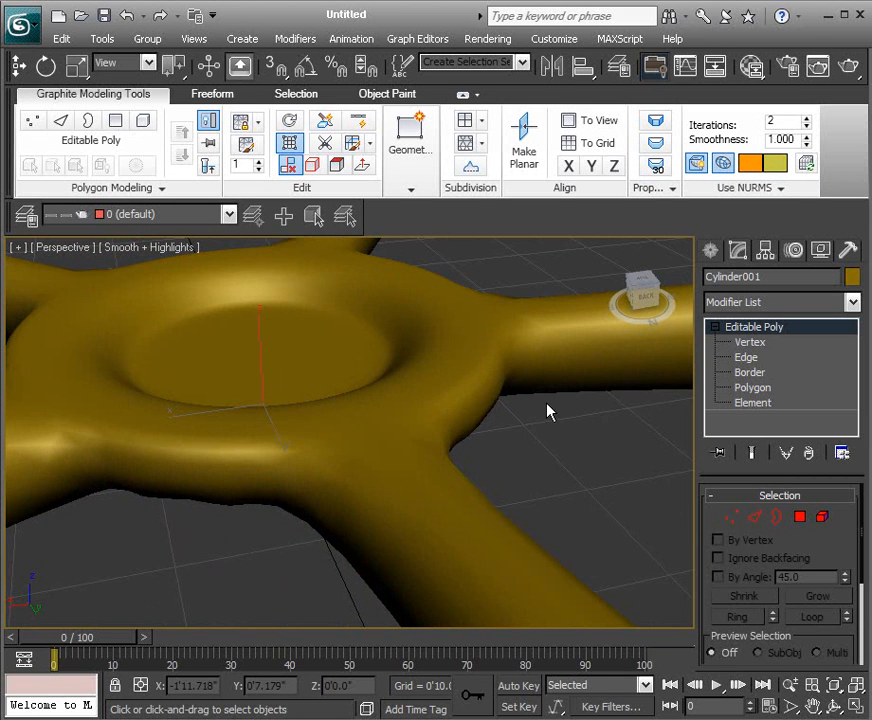
pyautogui.press('F4')
pyautogui.keyDown('alt'); pyautogui.moveTo(506, 400); pyautogui.dragTo(487, 486, button='middle'); pyautogui.keyUp('alt')
pyautogui.scroll(-3, 550, 419)
pyautogui.keyDown('alt'); pyautogui.moveTo(362, 448); pyautogui.dragTo(515, 419, button='middle'); pyautogui.keyUp('alt')
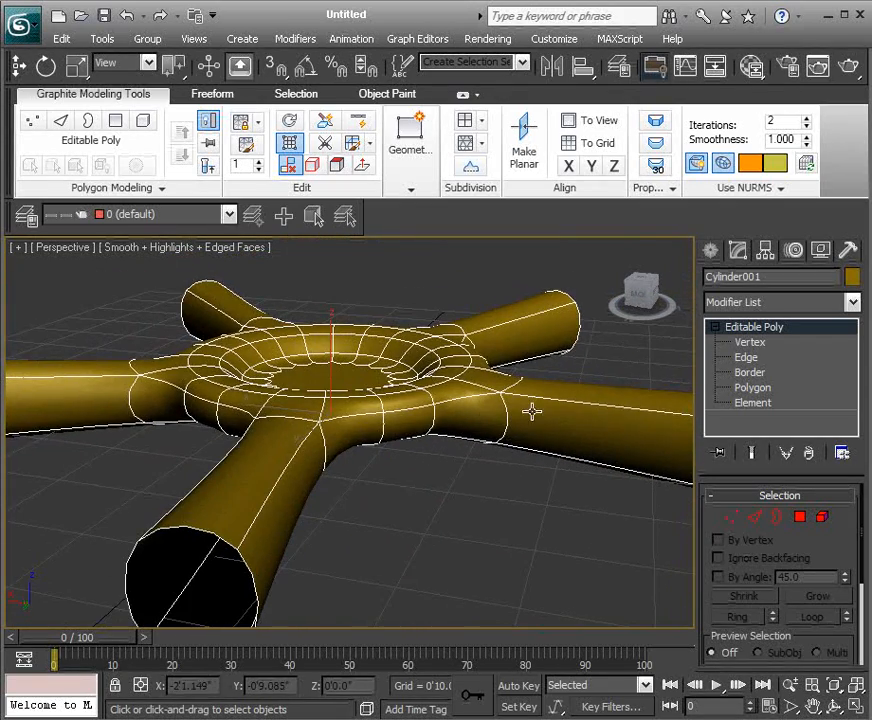
# - Insert extra edge loops along the arms and around the hub's side with SwiftLoop
pyautogui.click(746, 358)
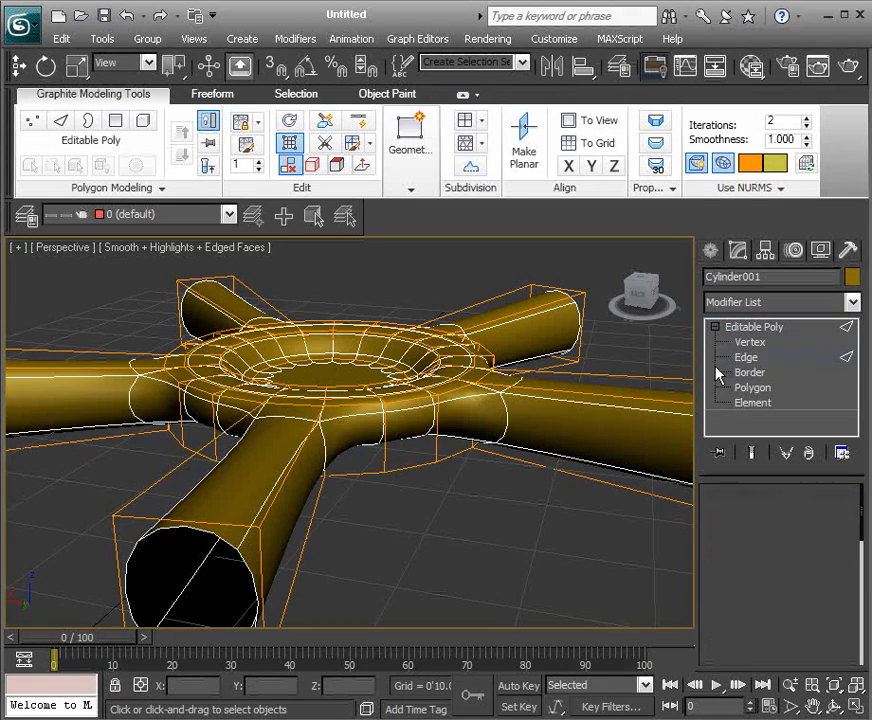
pyautogui.keyDown('alt'); pyautogui.moveTo(610, 410); pyautogui.dragTo(262, 459, button='middle'); pyautogui.keyUp('alt')
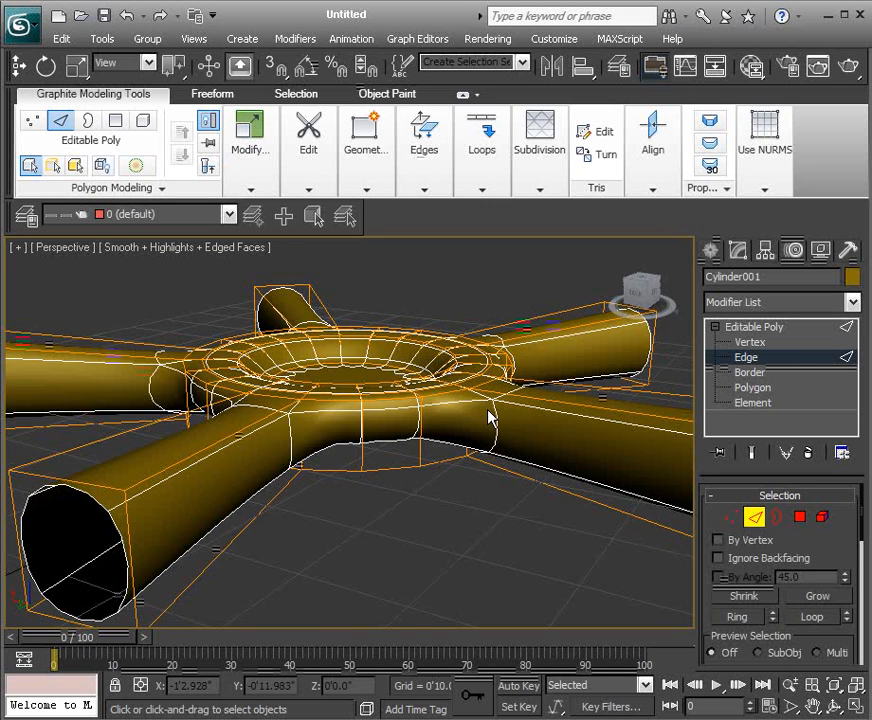
pyautogui.press('2')
pyautogui.click(357, 121)
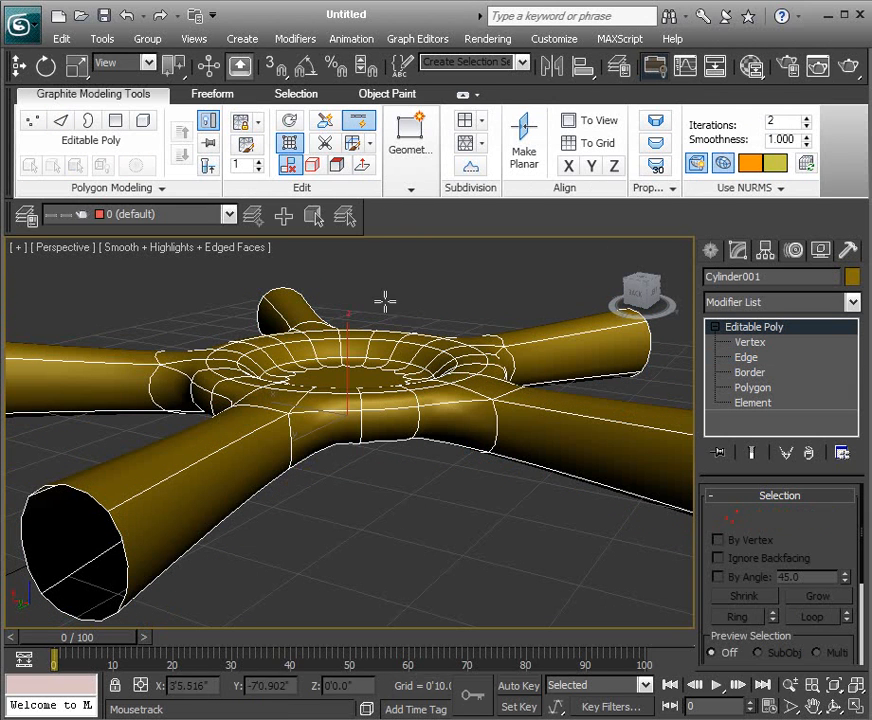
pyautogui.keyDown('alt'); pyautogui.moveTo(292, 420); pyautogui.dragTo(368, 470, button='middle'); pyautogui.keyUp('alt')
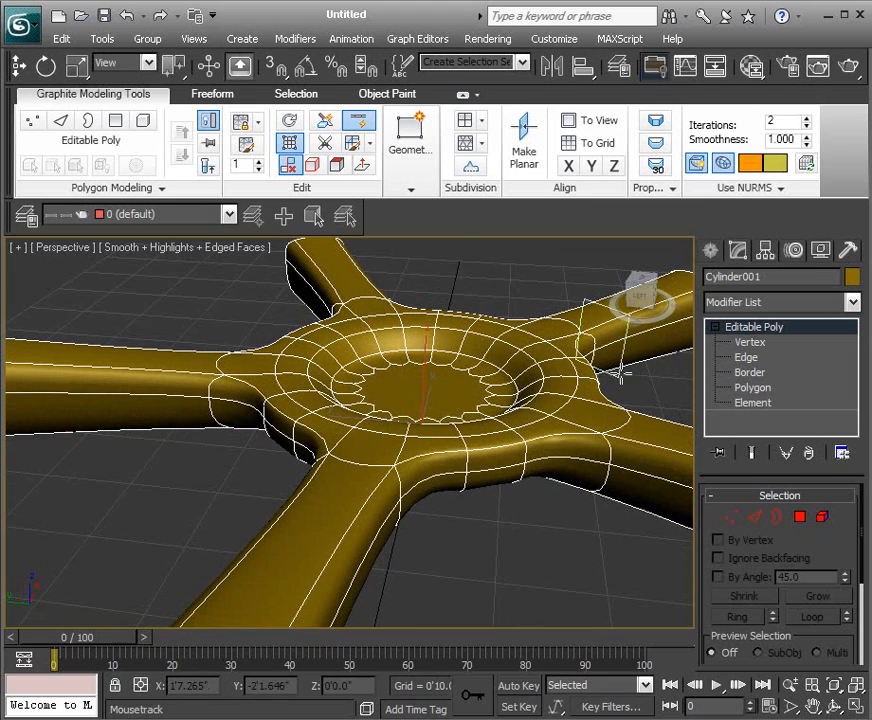
pyautogui.press('w')
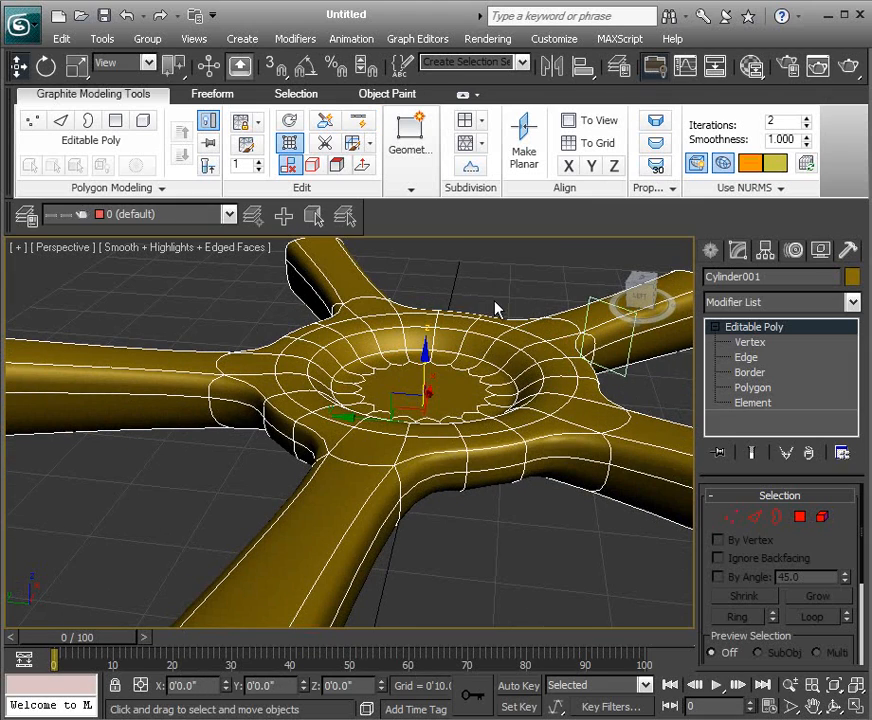
# - Hide the edged faces and select the complete edge loop around the upper rim of the central recess
pyautogui.press('F4')
pyautogui.keyDown('alt'); pyautogui.moveTo(538, 332); pyautogui.dragTo(551, 381, button='middle'); pyautogui.keyUp('alt')
pyautogui.scroll(-3, 564, 390)
pyautogui.scroll(-2, 564, 390)
pyautogui.scroll(4, 551, 381)
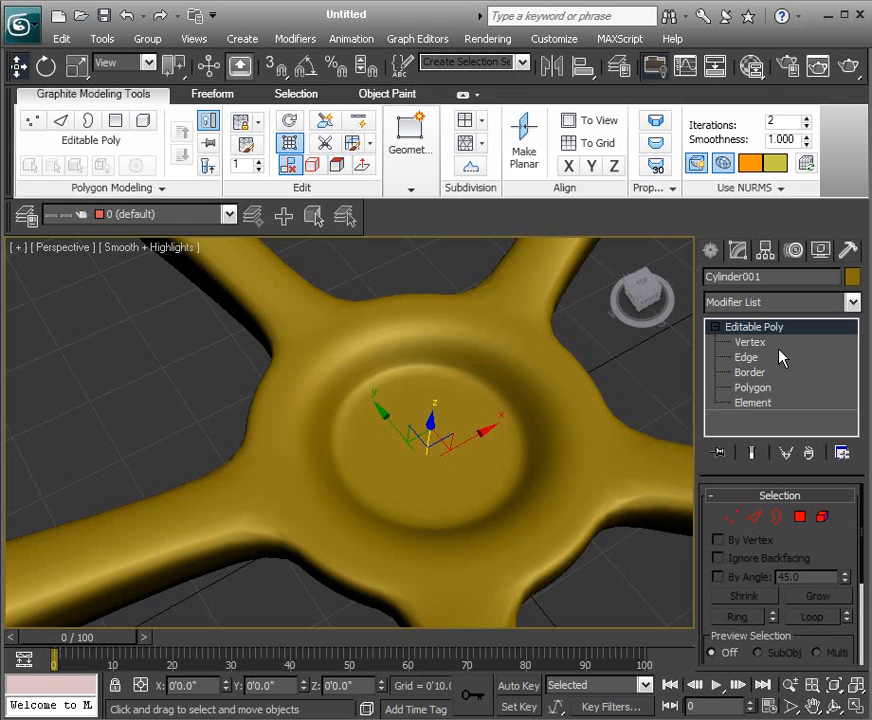
pyautogui.click(762, 389)
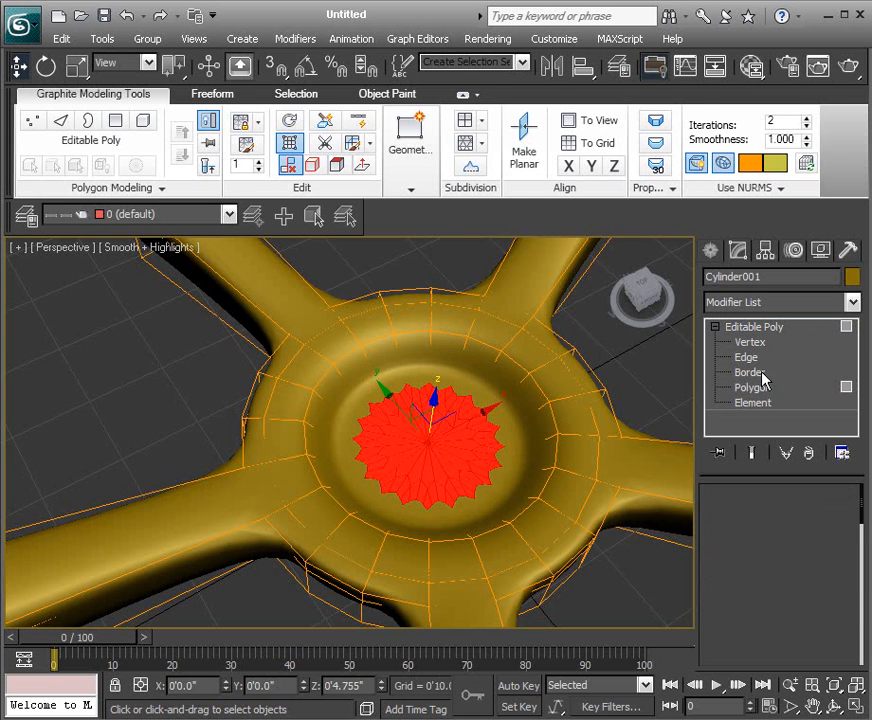
pyautogui.click(752, 358)
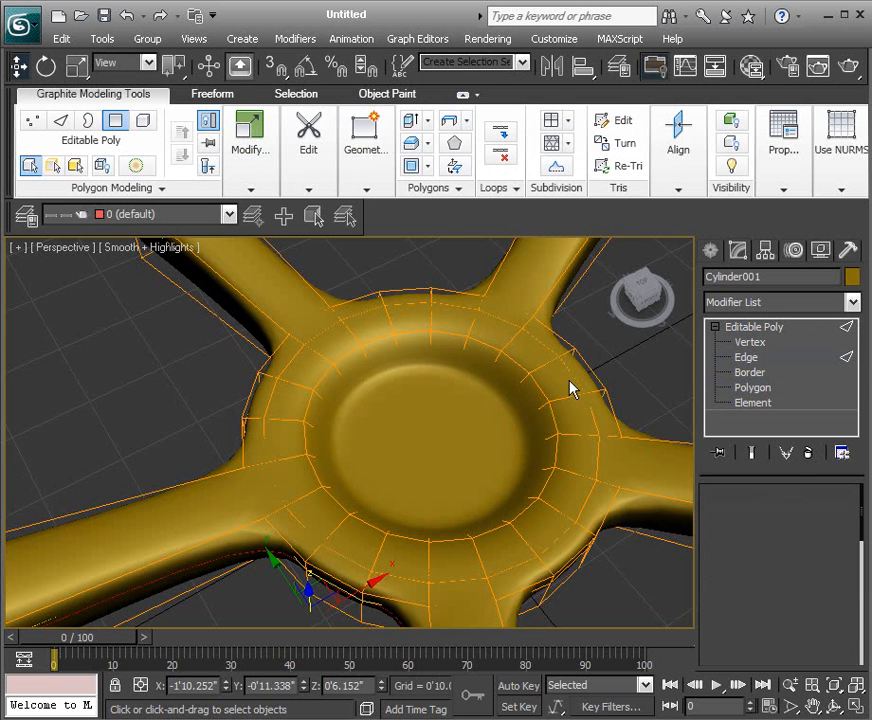
pyautogui.click(519, 360)
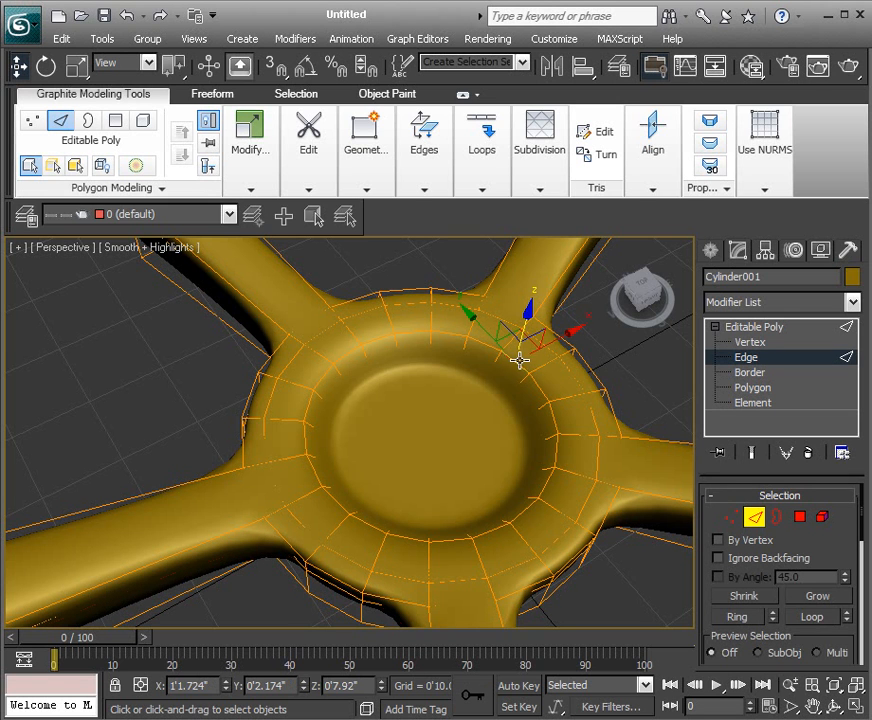
pyautogui.click(808, 619)
pyautogui.keyDown('alt'); pyautogui.moveTo(662, 506); pyautogui.dragTo(617, 459, button='middle'); pyautogui.keyUp('alt')
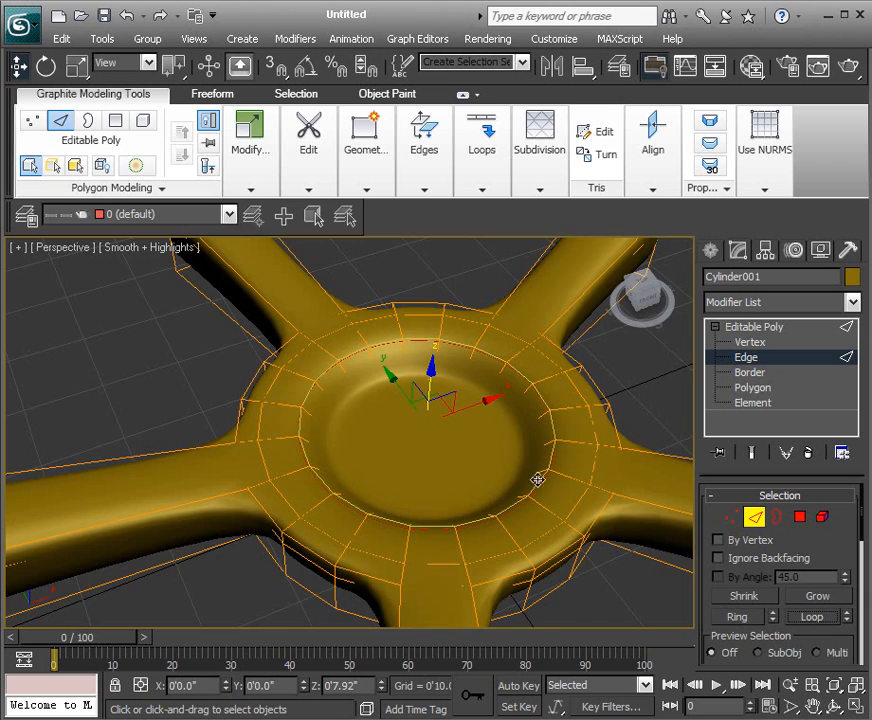
pyautogui.keyDown('alt'); pyautogui.moveTo(338, 464); pyautogui.dragTo(547, 469, button='middle'); pyautogui.keyUp('alt')
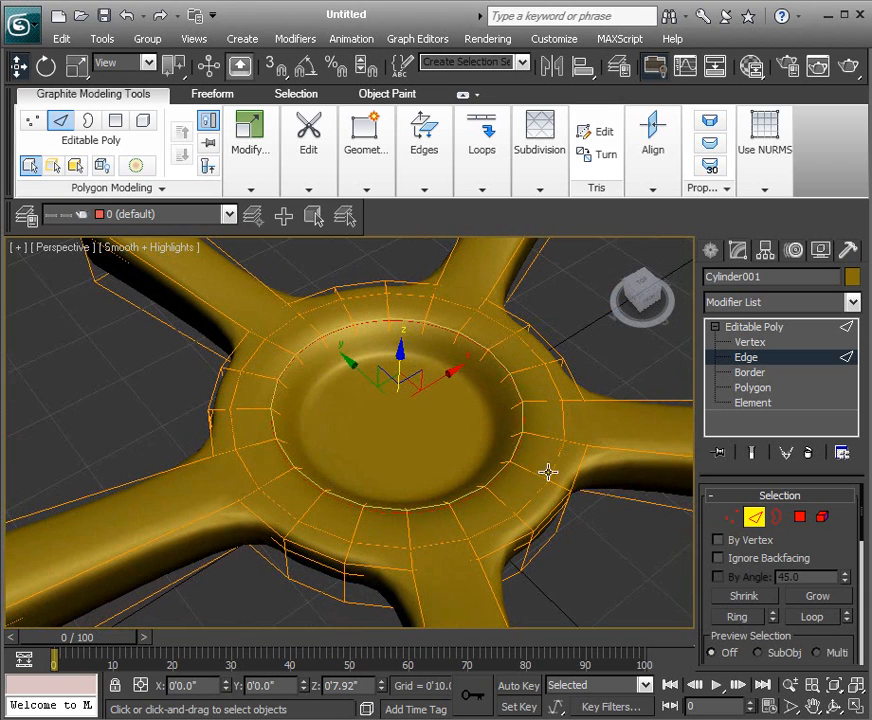
# - Set the crease of the selected recess rim edge loop to 1.0
pyautogui.moveTo(831, 556); pyautogui.dragTo(835, 420)
pyautogui.moveTo(866, 562); pyautogui.dragTo(833, 397)
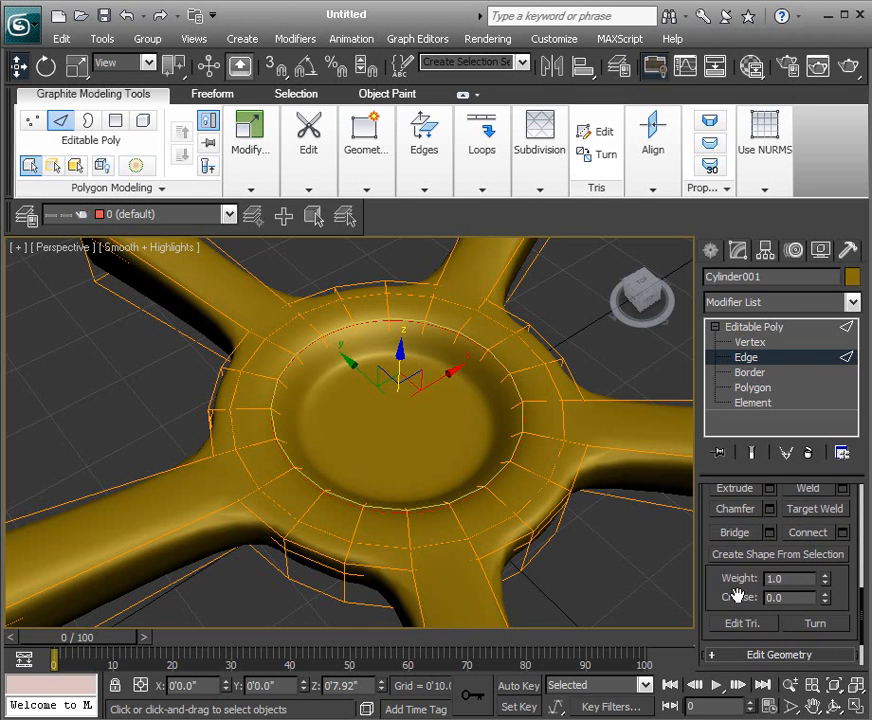
pyautogui.scroll(3, 584, 453)
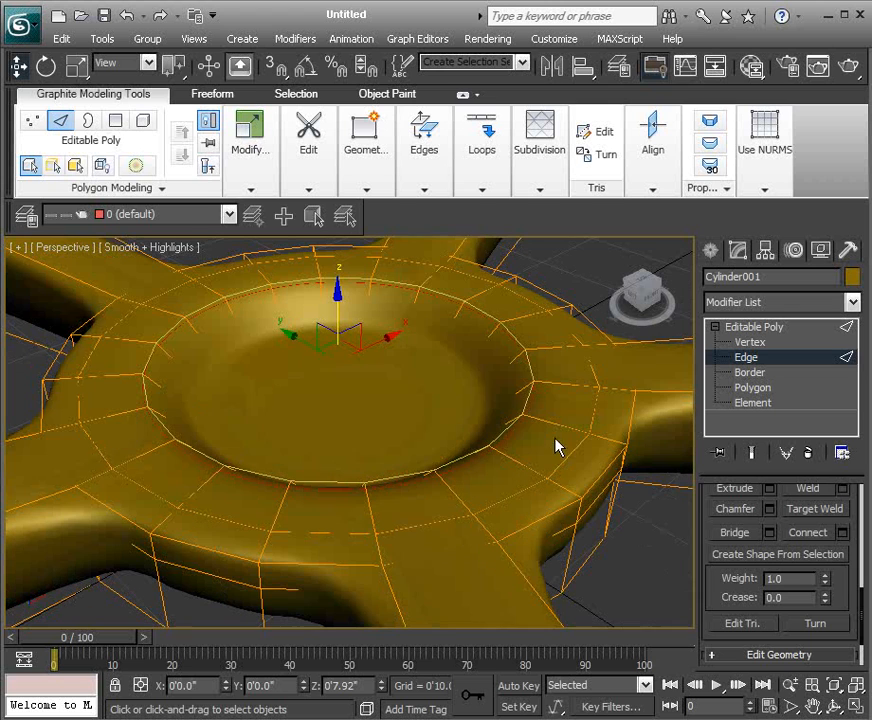
pyautogui.moveTo(827, 604); pyautogui.dragTo(823, 438)
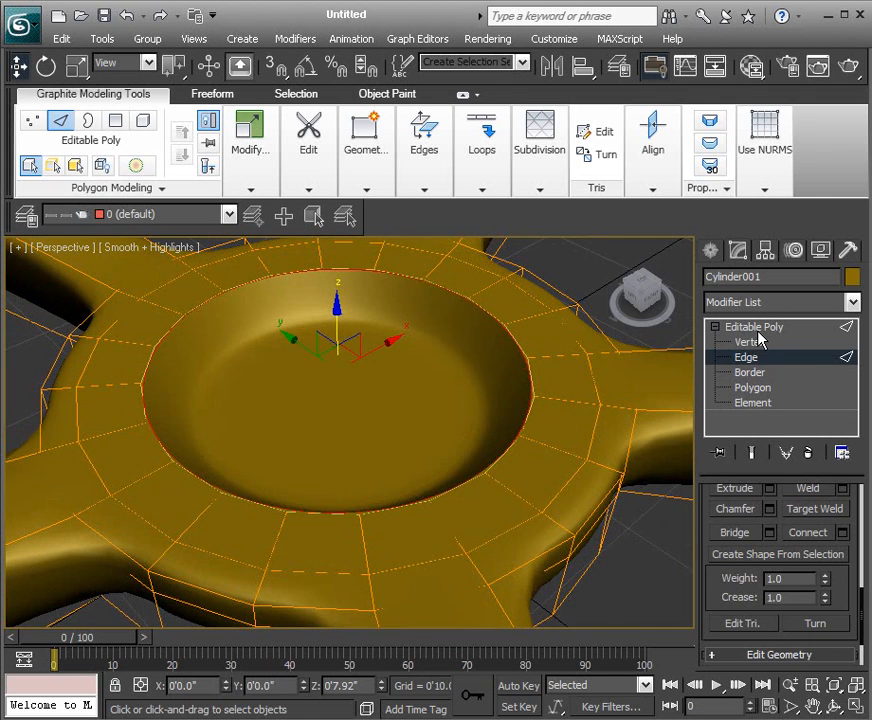
# - Return to the whole-object level and examine the creased recess rim from several angles
pyautogui.click(746, 357)
pyautogui.keyDown('alt'); pyautogui.moveTo(623, 444); pyautogui.dragTo(483, 446, button='middle'); pyautogui.keyUp('alt')
pyautogui.scroll(-4, 603, 469)
pyautogui.scroll(3, 490, 435)
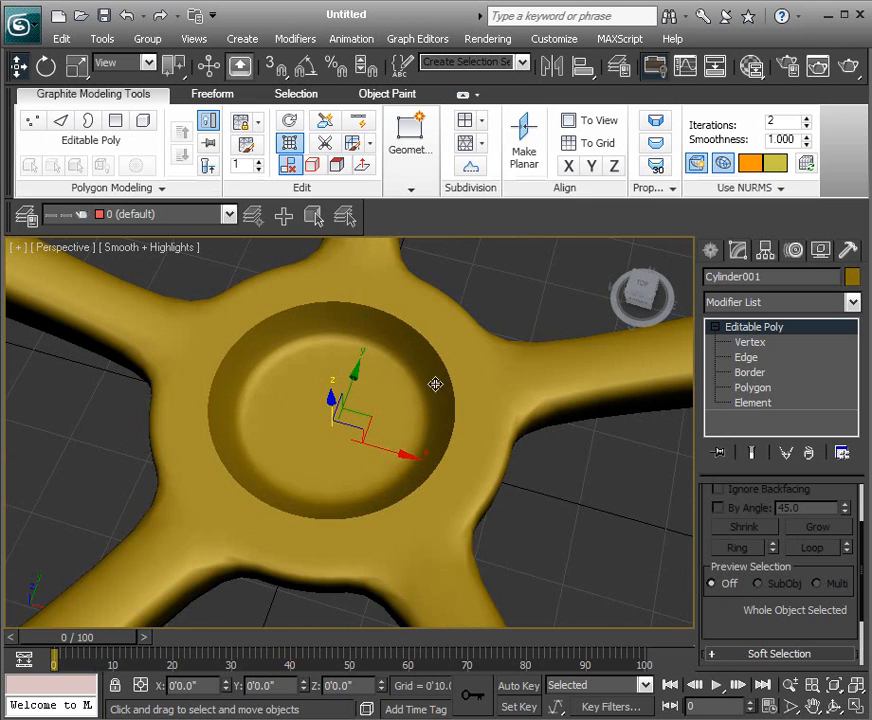
pyautogui.keyDown('alt'); pyautogui.moveTo(540, 453); pyautogui.dragTo(552, 430, button='middle'); pyautogui.keyUp('alt')
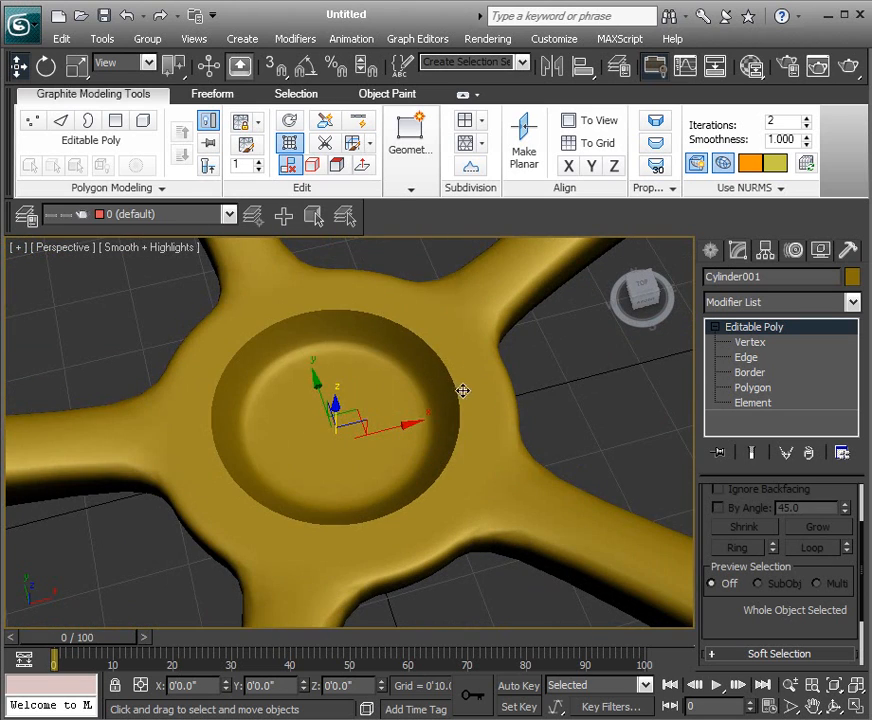
pyautogui.keyDown('alt'); pyautogui.moveTo(496, 426); pyautogui.dragTo(525, 397, button='middle'); pyautogui.keyUp('alt')
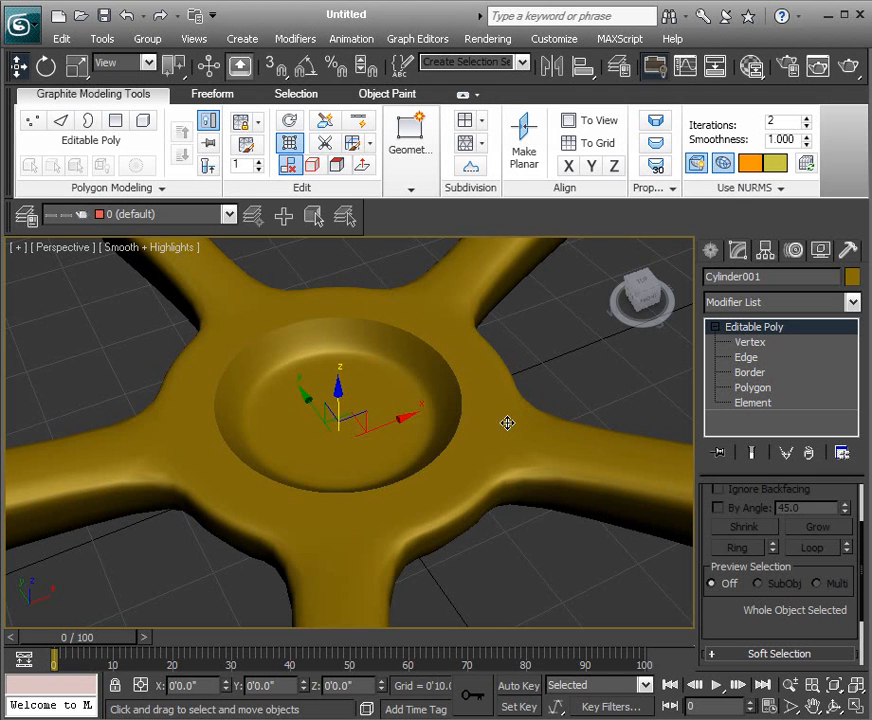
# - Show the edged faces again and switch to polygon sub-object level with the recess floor polygon selected
pyautogui.press('F4')
pyautogui.click(752, 387)
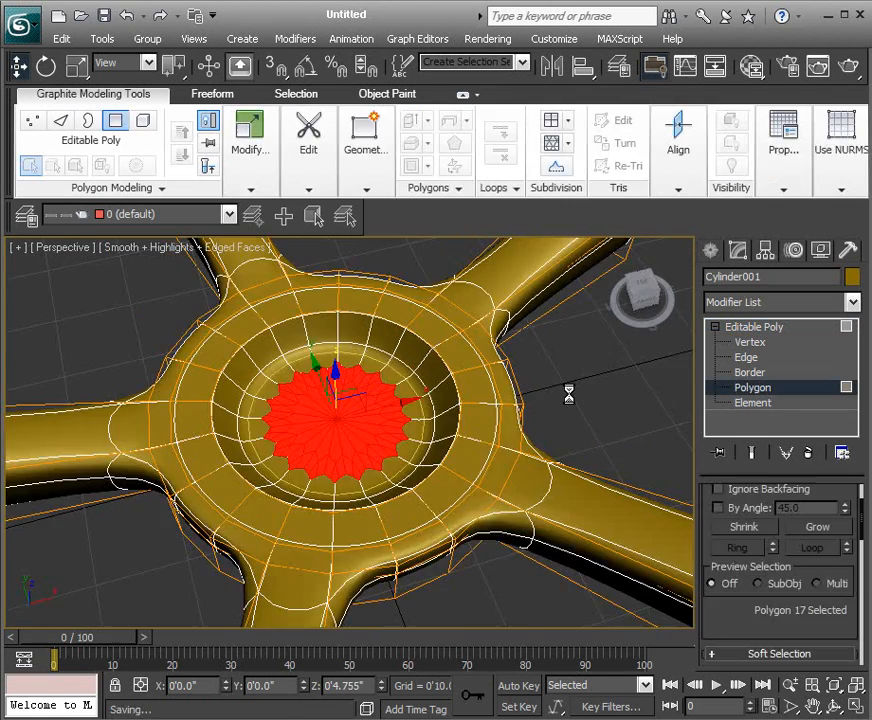
pyautogui.keyDown('alt'); pyautogui.moveTo(568, 393); pyautogui.dragTo(556, 447, button='middle'); pyautogui.keyUp('alt')
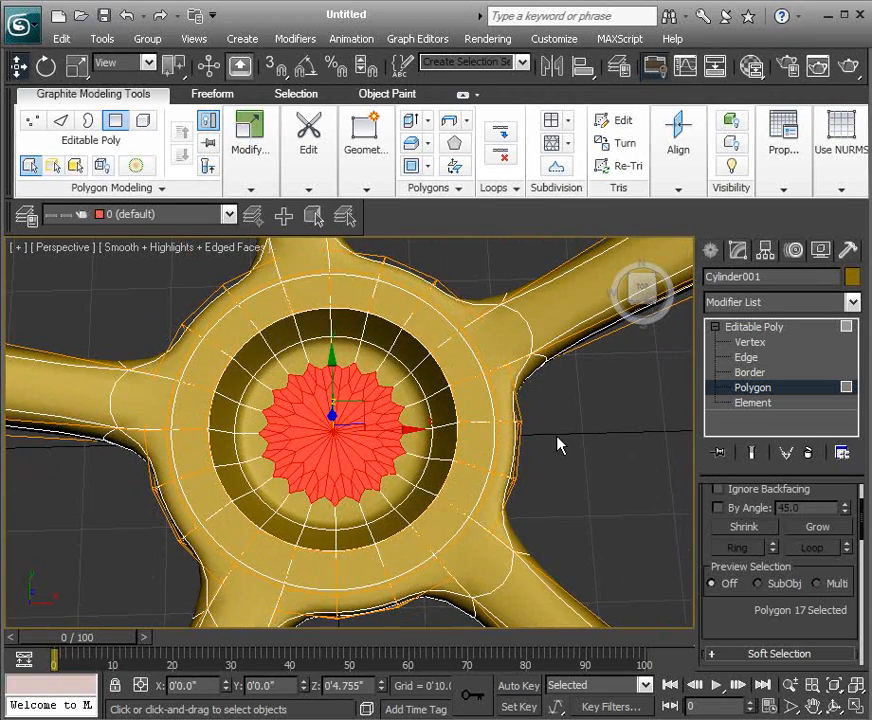
pyautogui.keyDown('alt'); pyautogui.moveTo(601, 420); pyautogui.dragTo(611, 426, button='middle'); pyautogui.keyUp('alt')
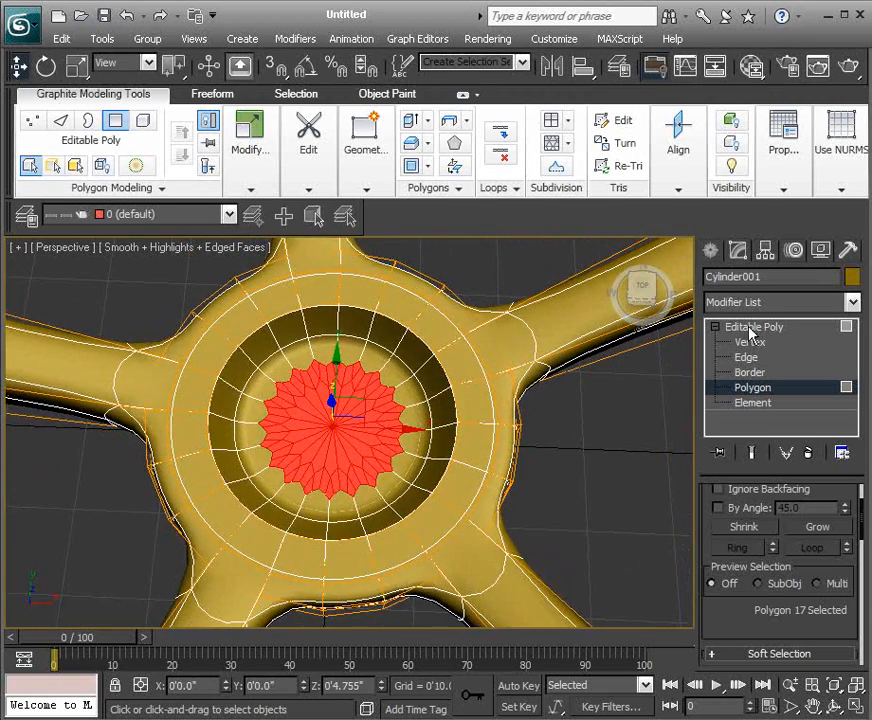
pyautogui.keyDown('alt'); pyautogui.moveTo(650, 408); pyautogui.dragTo(637, 389, button='middle'); pyautogui.keyUp('alt')
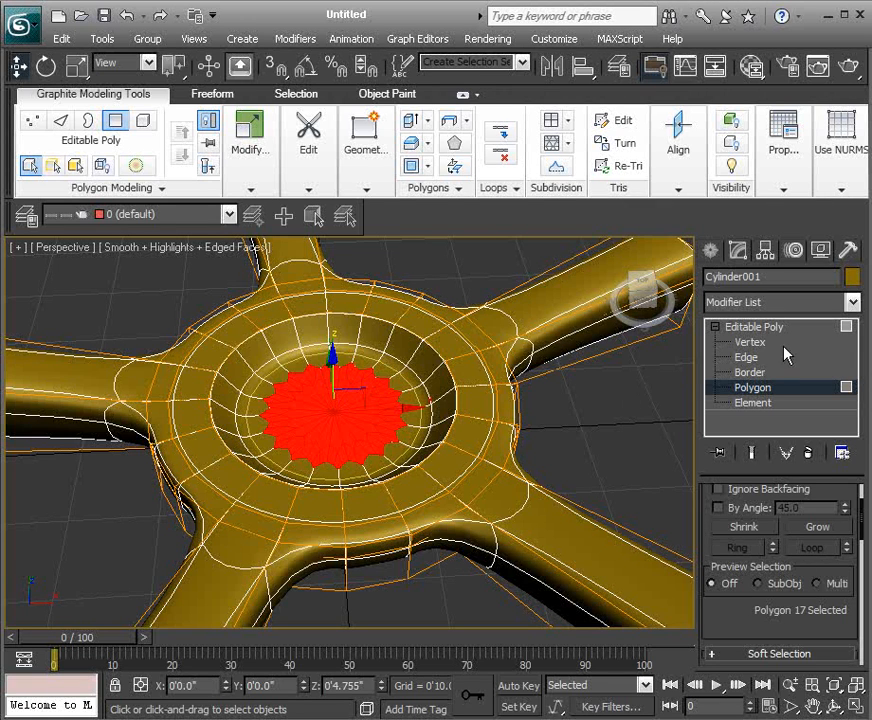
pyautogui.click(714, 327)
pyautogui.click(800, 301)
pyautogui.scroll(-8, 848, 467)
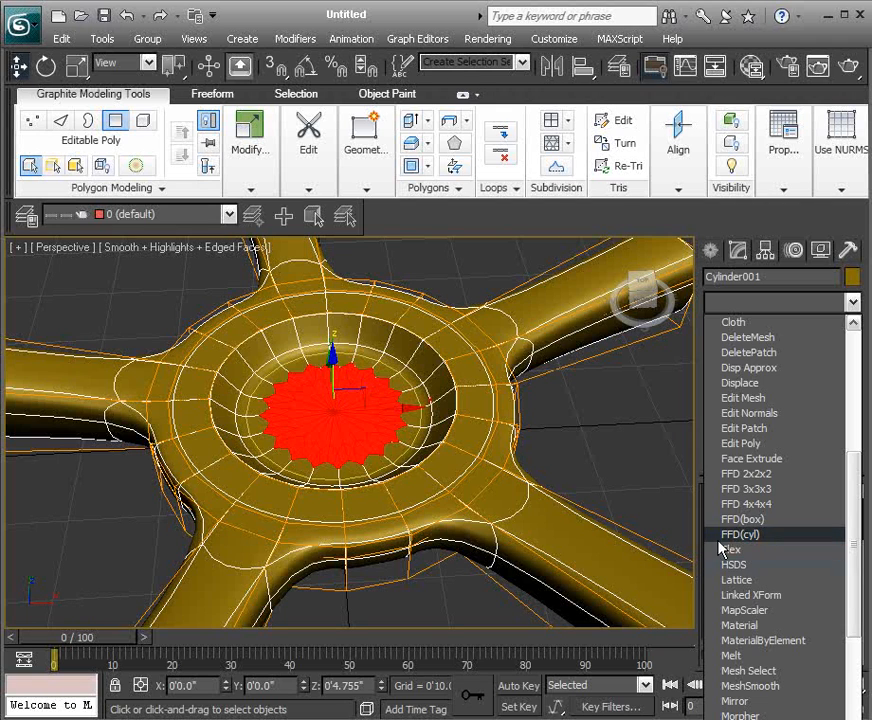
pyautogui.click(641, 447)
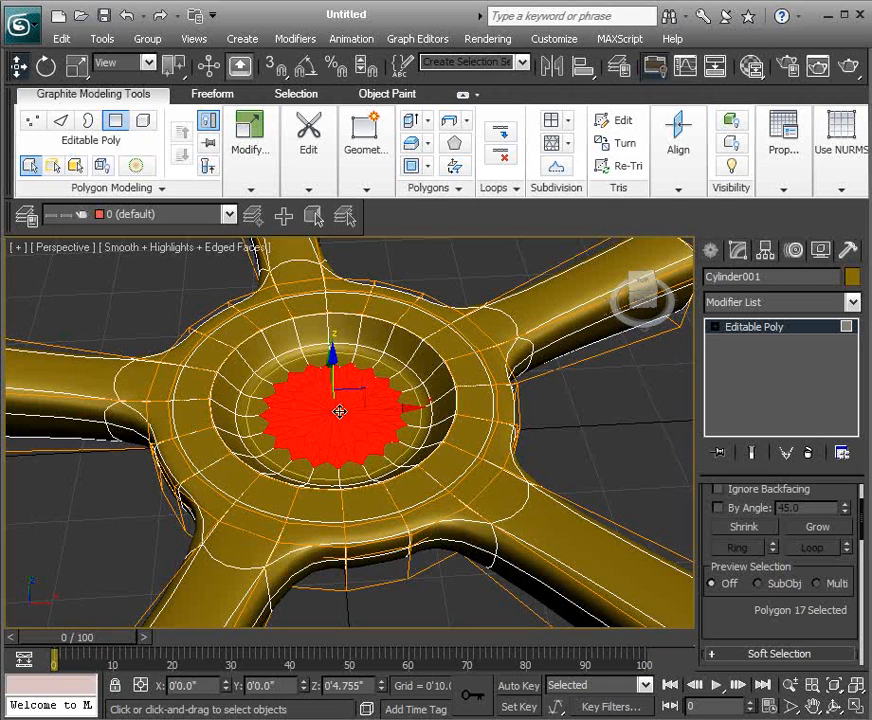
# - Clear the recess floor polygon selection and return to the whole-object level
pyautogui.click(564, 455)
pyautogui.keyDown('alt'); pyautogui.moveTo(564, 455); pyautogui.dragTo(527, 468, button='middle'); pyautogui.keyUp('alt')
pyautogui.scroll(-4, 576, 472)
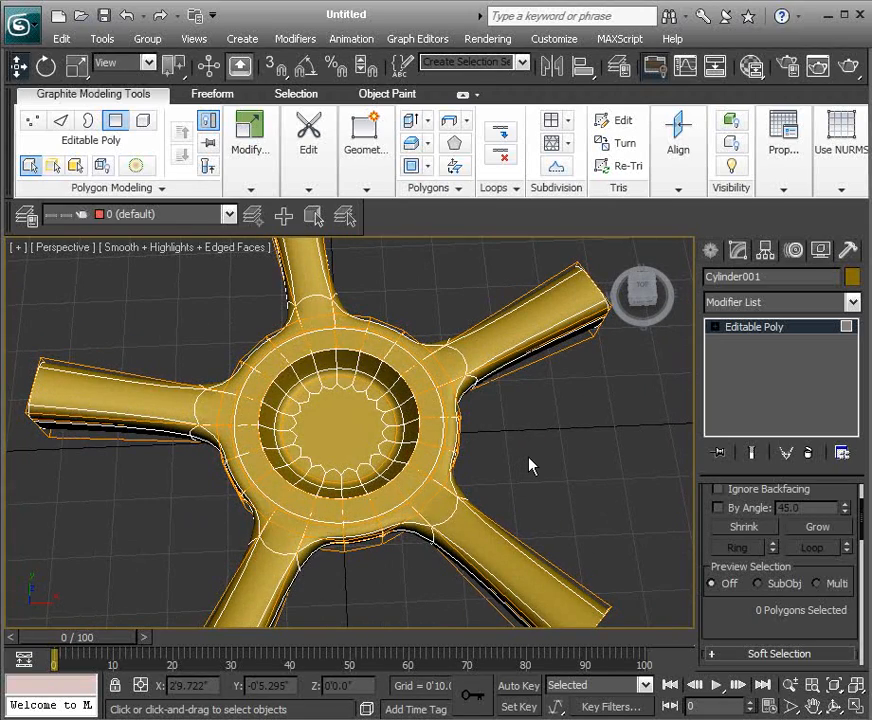
pyautogui.keyDown('alt'); pyautogui.moveTo(525, 471); pyautogui.dragTo(514, 432, button='middle'); pyautogui.keyUp('alt')
pyautogui.keyDown('alt'); pyautogui.moveTo(560, 459); pyautogui.dragTo(800, 360, button='middle'); pyautogui.keyUp('alt')
pyautogui.click(775, 327)
pyautogui.keyDown('alt'); pyautogui.moveTo(539, 463); pyautogui.dragTo(455, 460, button='middle'); pyautogui.keyUp('alt')
pyautogui.scroll(3, 477, 444)
# - At polygon sub-object level, select four polygons on the hub's top ring, one in each of four gaps between neighbouring arms
pyautogui.click(716, 327)
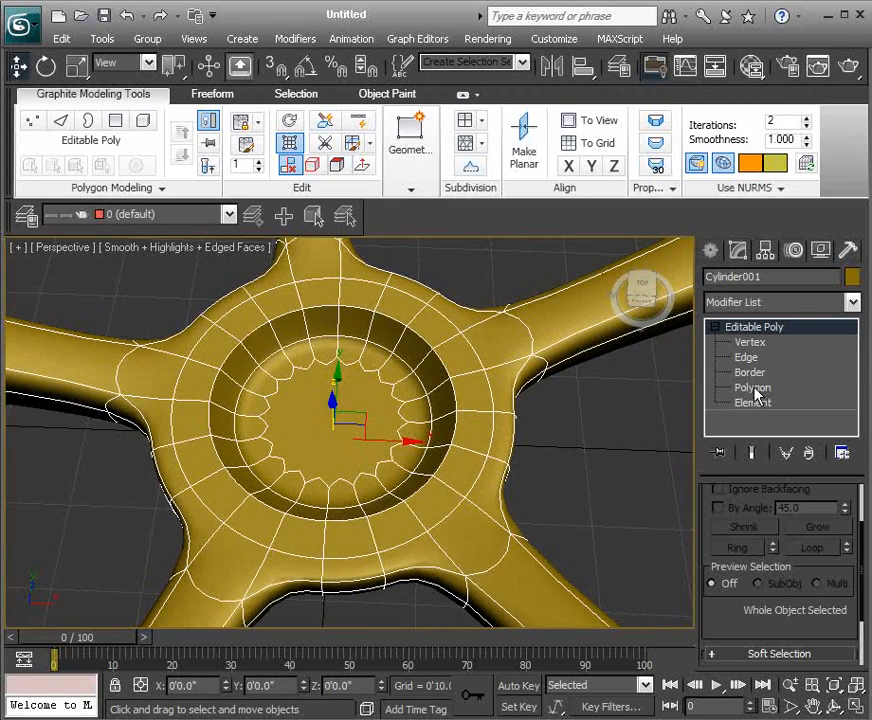
pyautogui.click(735, 372)
pyautogui.press('4')
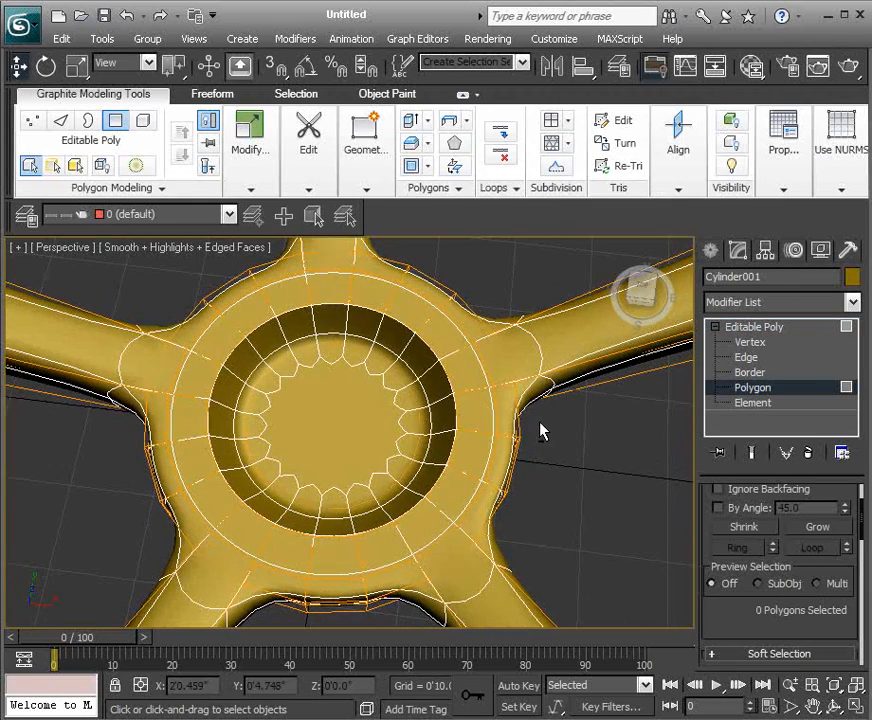
pyautogui.click(473, 455)
pyautogui.keyDown('alt'); pyautogui.moveTo(545, 405); pyautogui.dragTo(550, 427, button='middle'); pyautogui.keyUp('alt')
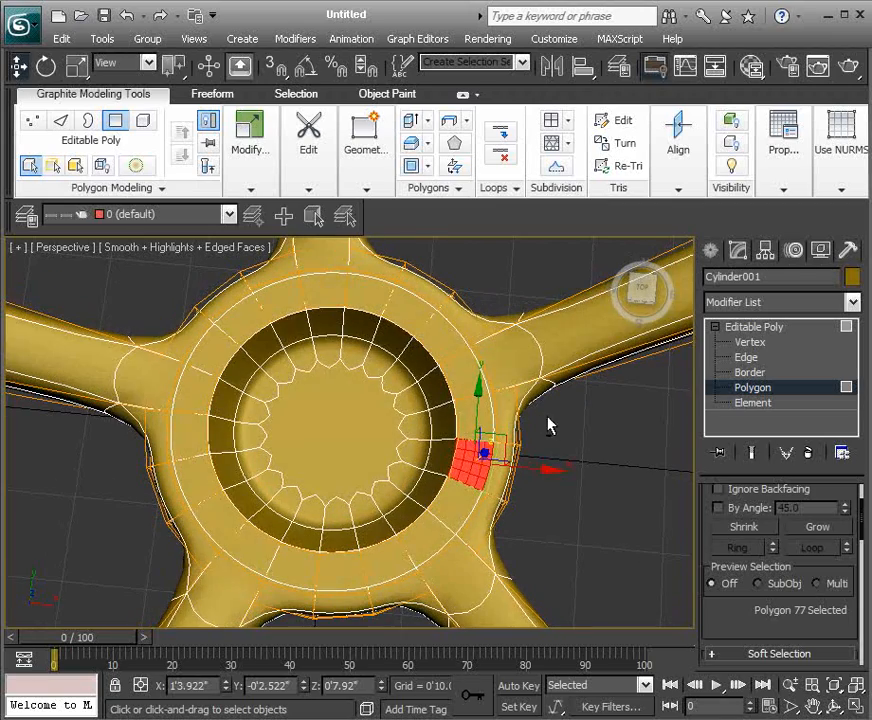
pyautogui.keyDown('ctrl'); pyautogui.click(408, 315); pyautogui.keyUp('ctrl')
pyautogui.keyDown('ctrl'); pyautogui.click(241, 318); pyautogui.keyUp('ctrl')
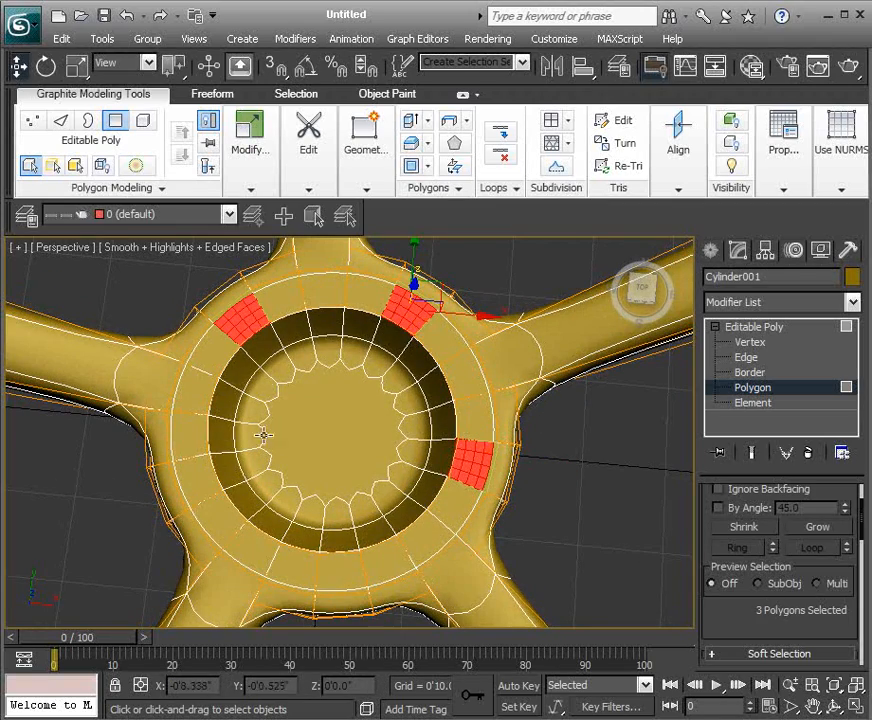
pyautogui.keyDown('ctrl'); pyautogui.click(198, 484); pyautogui.keyUp('ctrl')
pyautogui.keyDown('alt'); pyautogui.moveTo(198, 484); pyautogui.dragTo(409, 400, button='middle'); pyautogui.keyUp('alt')
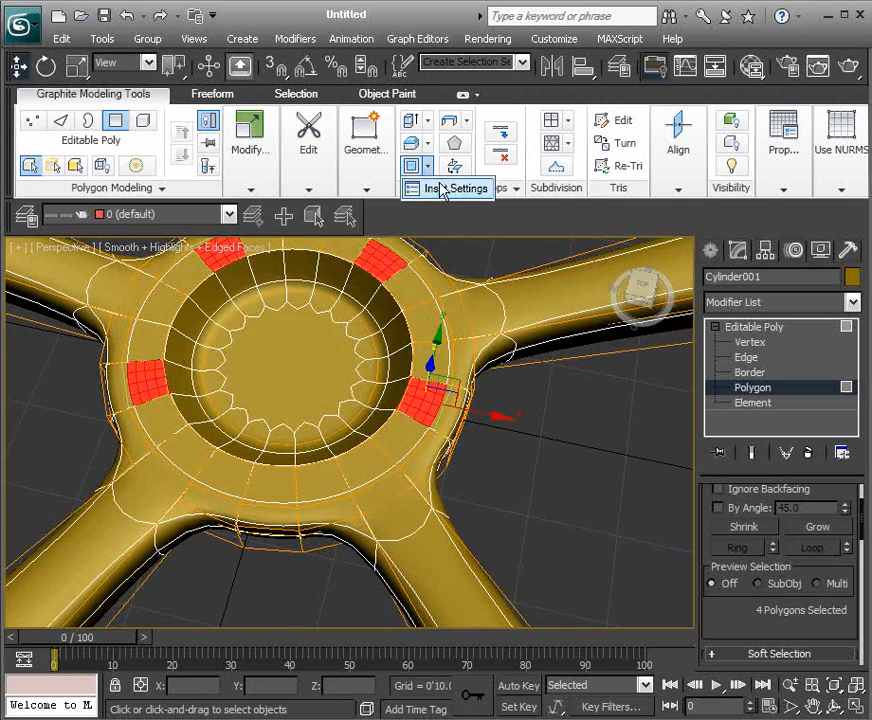
# - Inset the four selected ring polygons by 0'0.805"
pyautogui.click(431, 172)
pyautogui.keyDown('alt'); pyautogui.moveTo(591, 450); pyautogui.dragTo(574, 471, button='middle'); pyautogui.keyUp('alt')
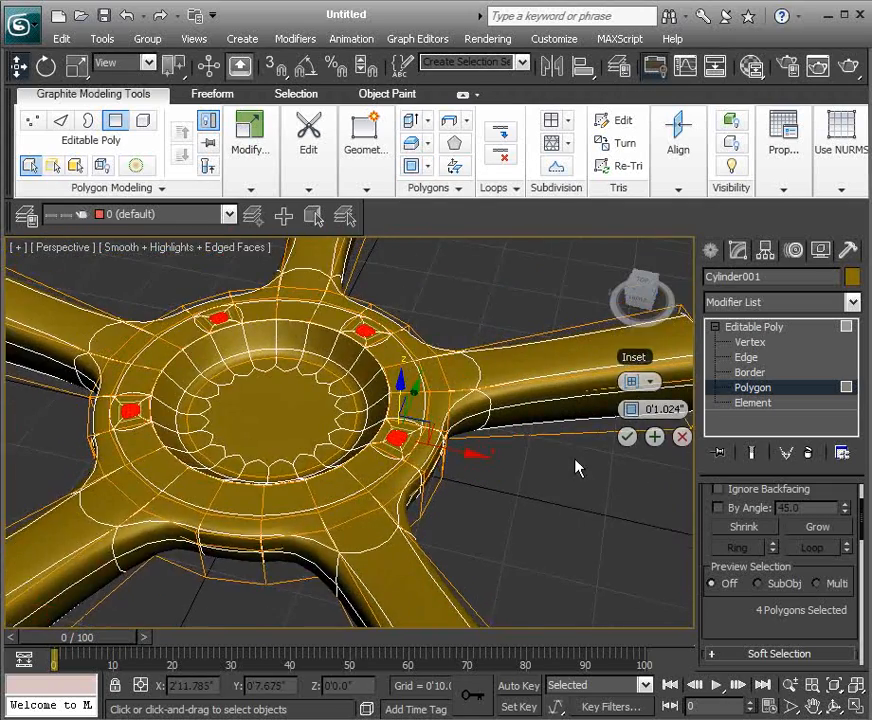
pyautogui.scroll(3, 574, 471)
pyautogui.moveTo(623, 364); pyautogui.dragTo(607, 361)
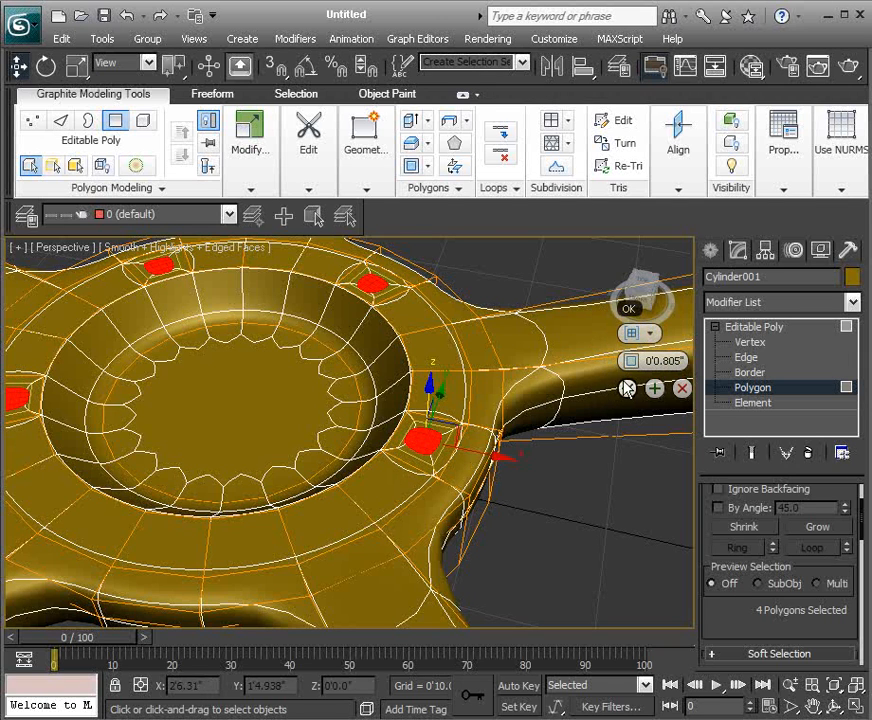
pyautogui.click(601, 388)
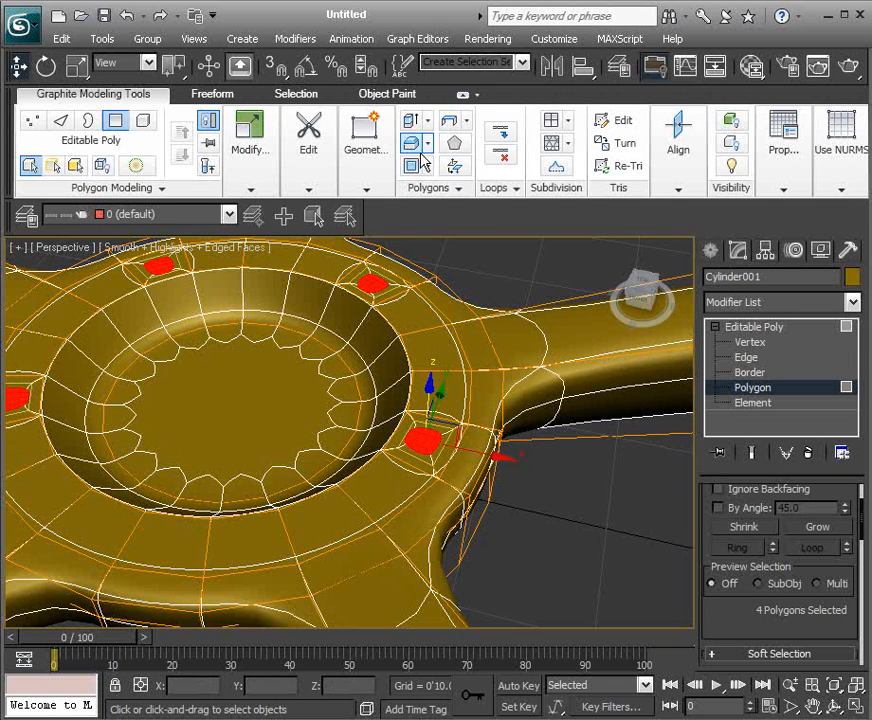
pyautogui.click(452, 157)
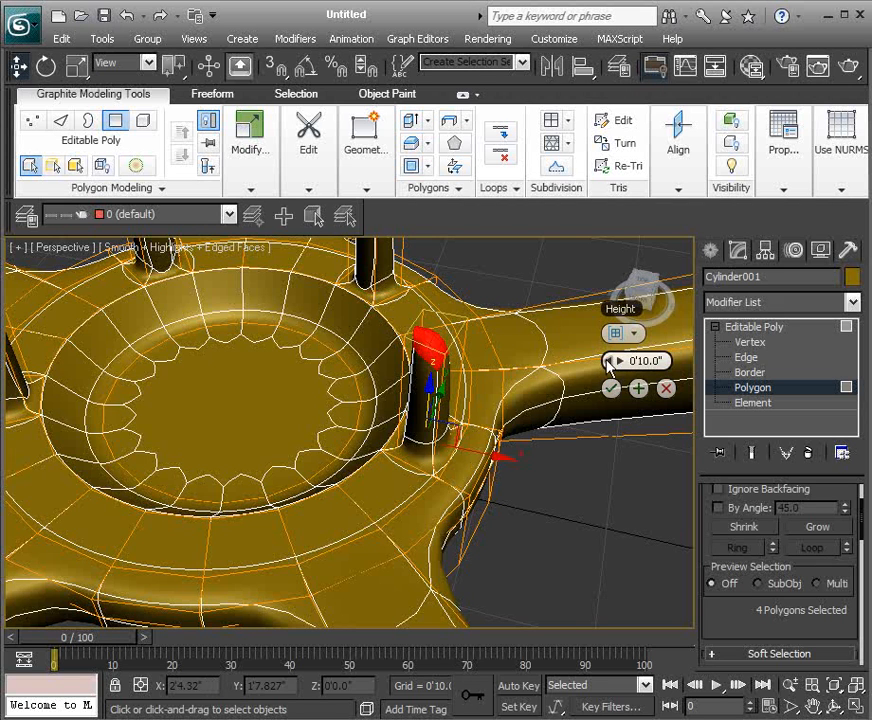
pyautogui.moveTo(633, 359); pyautogui.dragTo(589, 357)
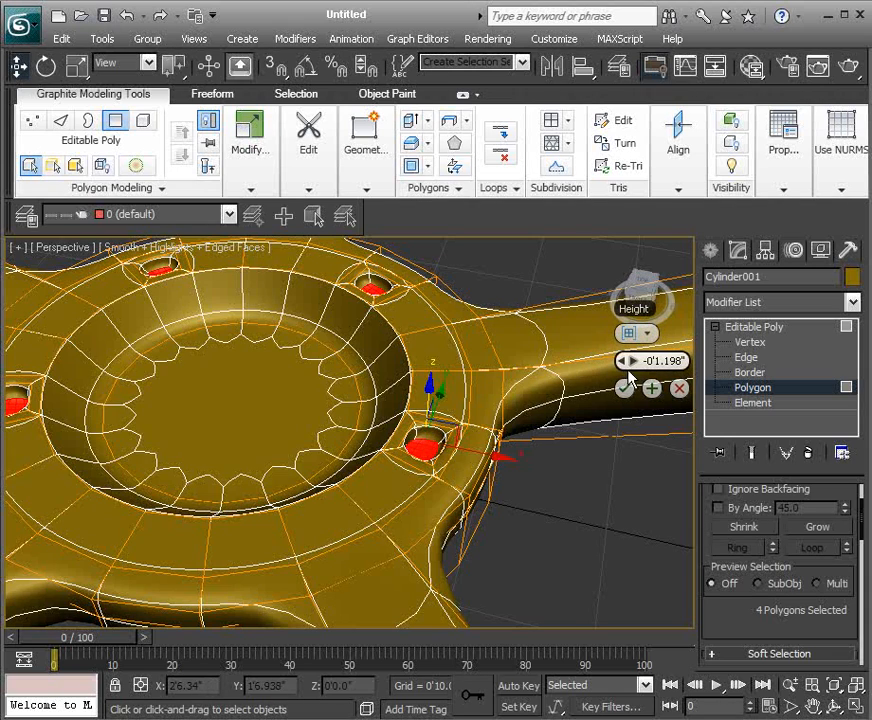
pyautogui.keyDown('alt'); pyautogui.moveTo(504, 348); pyautogui.dragTo(510, 385, button='middle'); pyautogui.keyUp('alt')
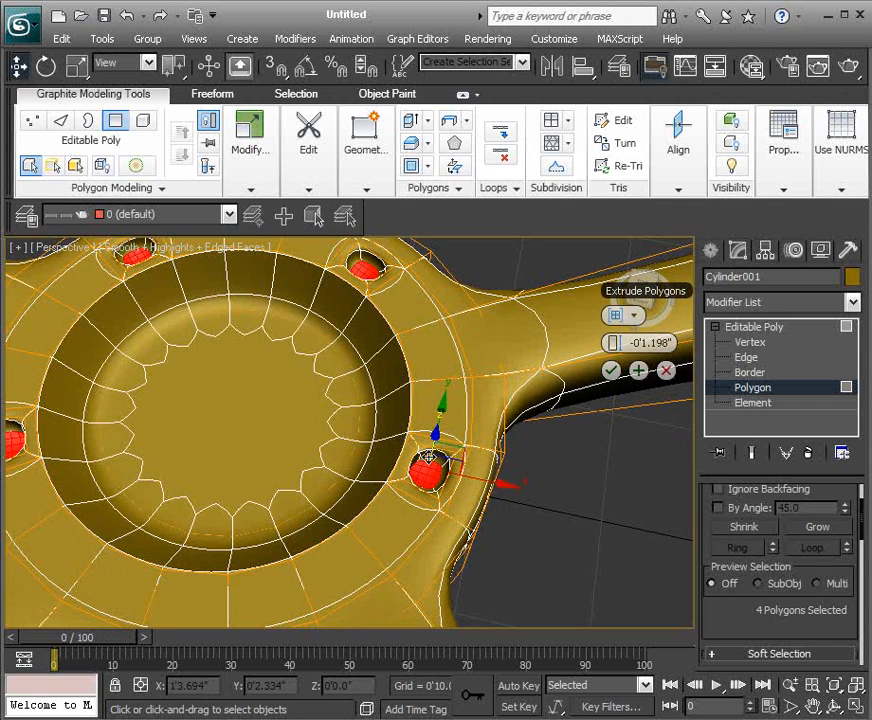
pyautogui.click(665, 370)
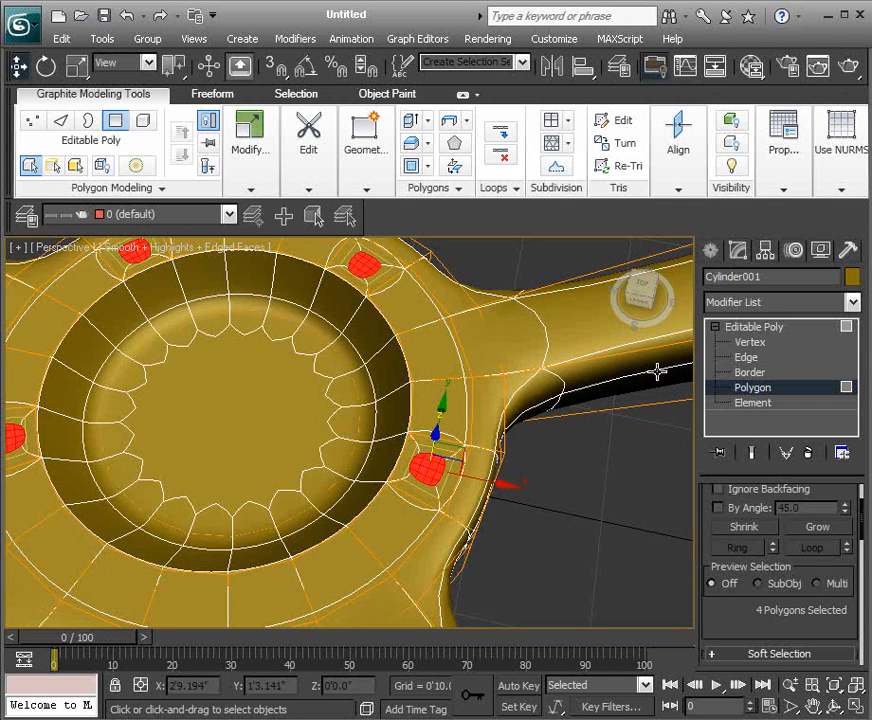
# - Bevel the four inset polygons down into the ring with a height of -0'0.825" and an outline of -0'0.553"
pyautogui.click(430, 148)
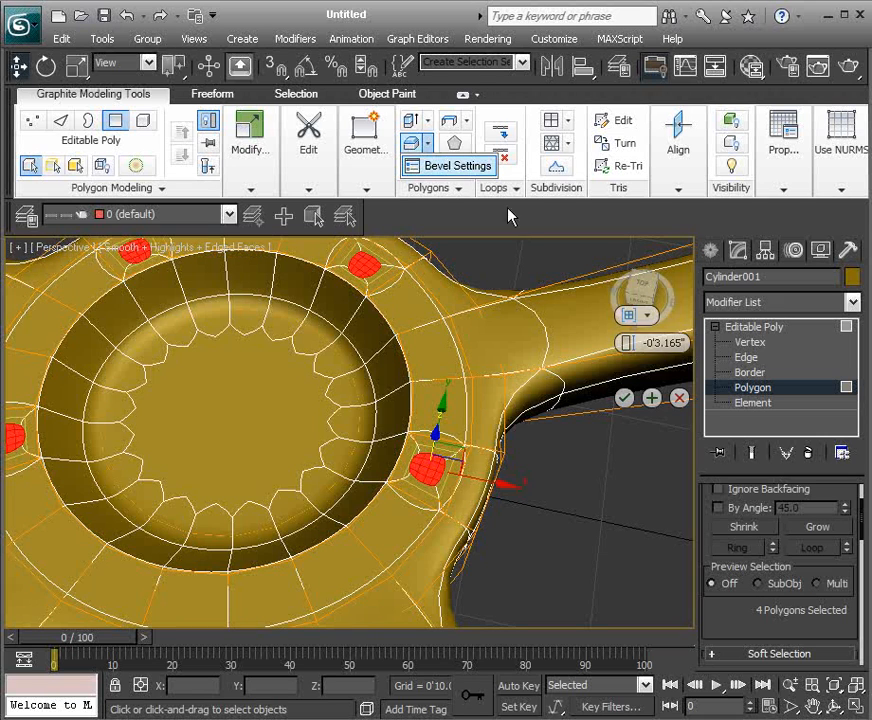
pyautogui.moveTo(633, 341); pyautogui.dragTo(626, 370)
pyautogui.keyDown('alt'); pyautogui.moveTo(557, 413); pyautogui.dragTo(541, 364, button='middle'); pyautogui.keyUp('alt')
pyautogui.moveTo(627, 370); pyautogui.dragTo(624, 370)
pyautogui.click(626, 426)
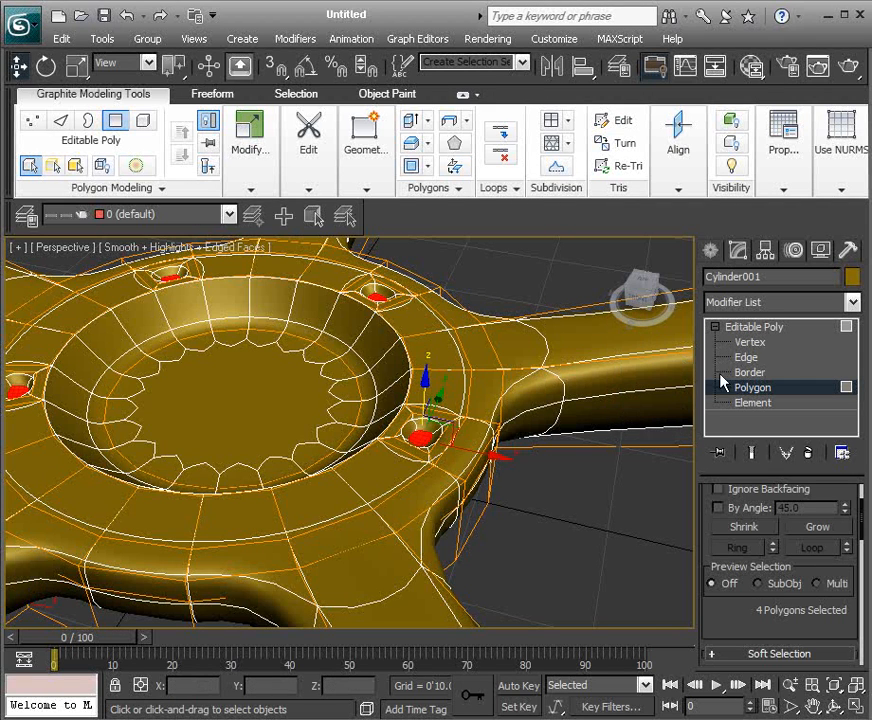
# - Return to the whole-object level, hide the edged faces and examine the four dimples around the recess
pyautogui.click(763, 329)
pyautogui.click(601, 488)
pyautogui.keyDown('alt'); pyautogui.moveTo(601, 480); pyautogui.dragTo(558, 500, button='middle'); pyautogui.keyUp('alt')
pyautogui.press('F4')
pyautogui.scroll(-4, 590, 476)
pyautogui.keyDown('alt'); pyautogui.moveTo(399, 531); pyautogui.dragTo(360, 481, button='middle'); pyautogui.keyUp('alt')
pyautogui.click(400, 490)
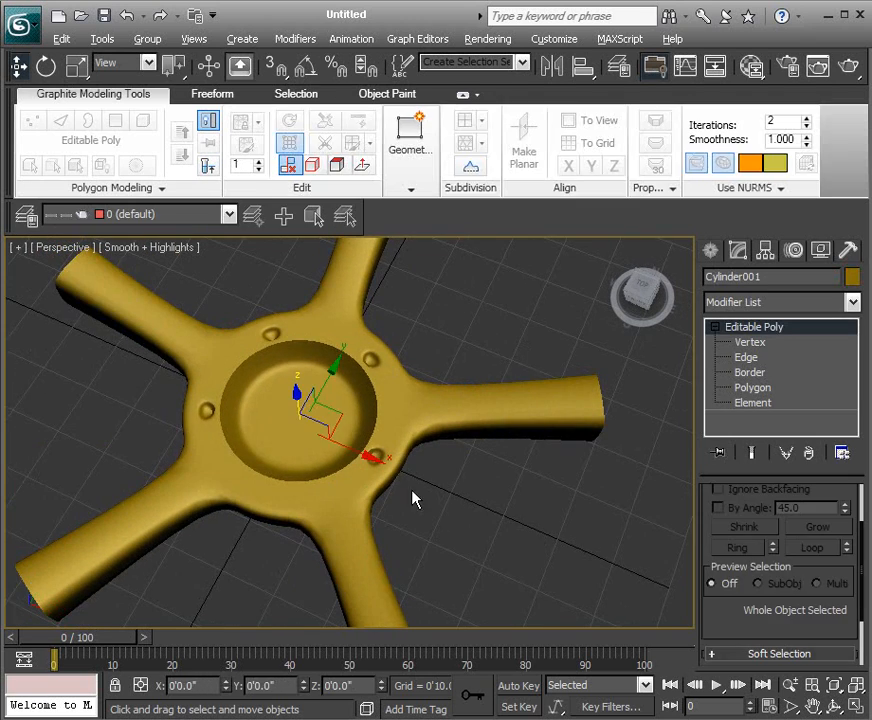
pyautogui.keyDown('alt'); pyautogui.moveTo(415, 498); pyautogui.dragTo(548, 493, button='middle'); pyautogui.keyUp('alt')
# - At polygon sub-object level, select the top ring polygon in the remaining gap between two arms
pyautogui.click(752, 387)
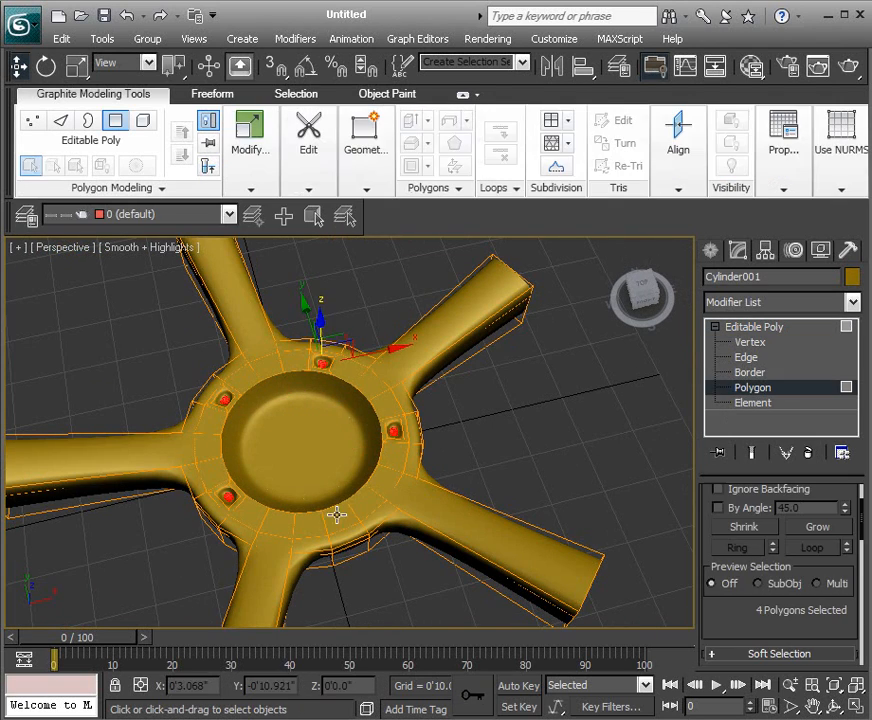
pyautogui.click(335, 508)
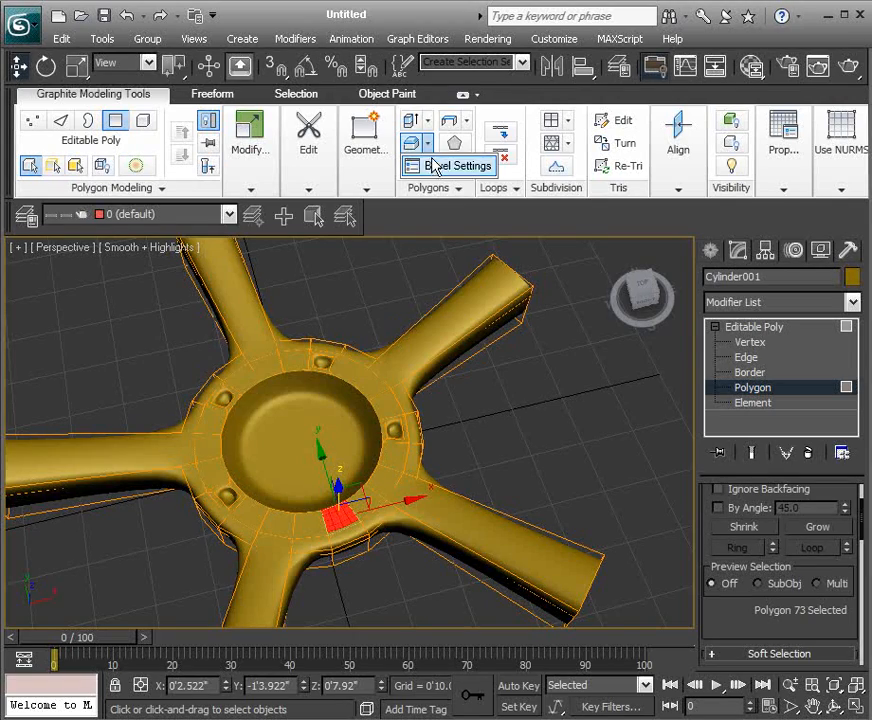
pyautogui.click(427, 165)
pyautogui.keyDown('alt'); pyautogui.moveTo(609, 488); pyautogui.dragTo(554, 393, button='middle'); pyautogui.keyUp('alt')
pyautogui.scroll(5, 557, 398)
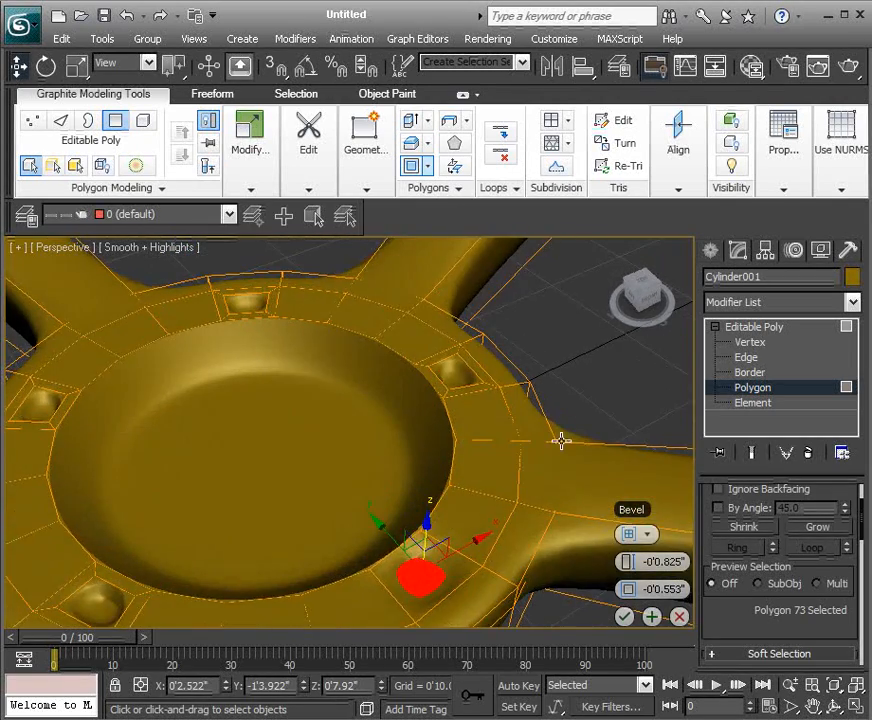
pyautogui.click(679, 616)
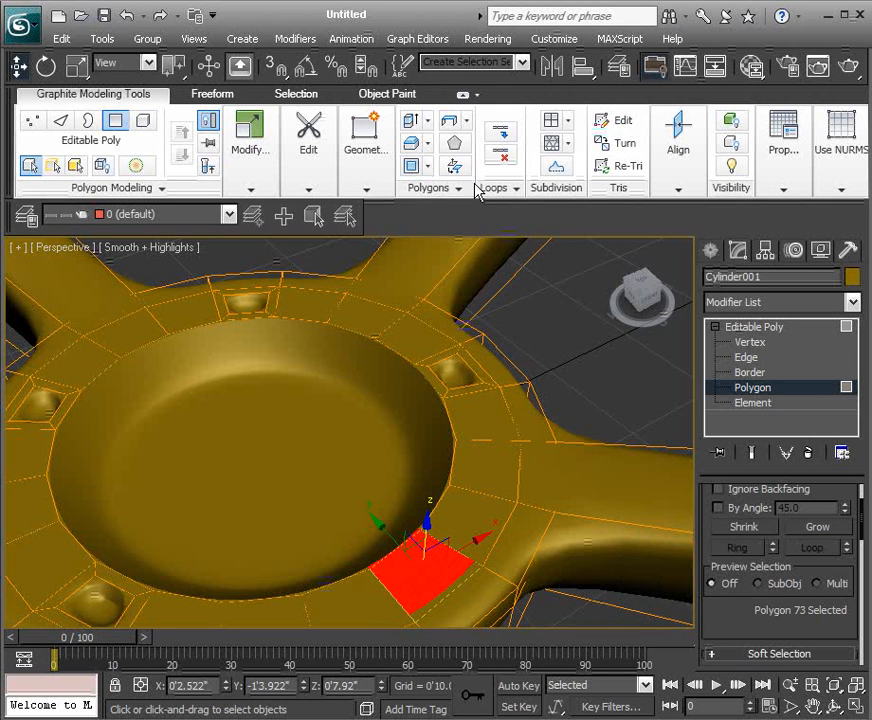
# - Inset the selected ring polygon by 0'0.805", bevel it with height -0'0.825" and outline -0'0.553", and clear the selection
pyautogui.click(426, 166)
pyautogui.click(627, 617)
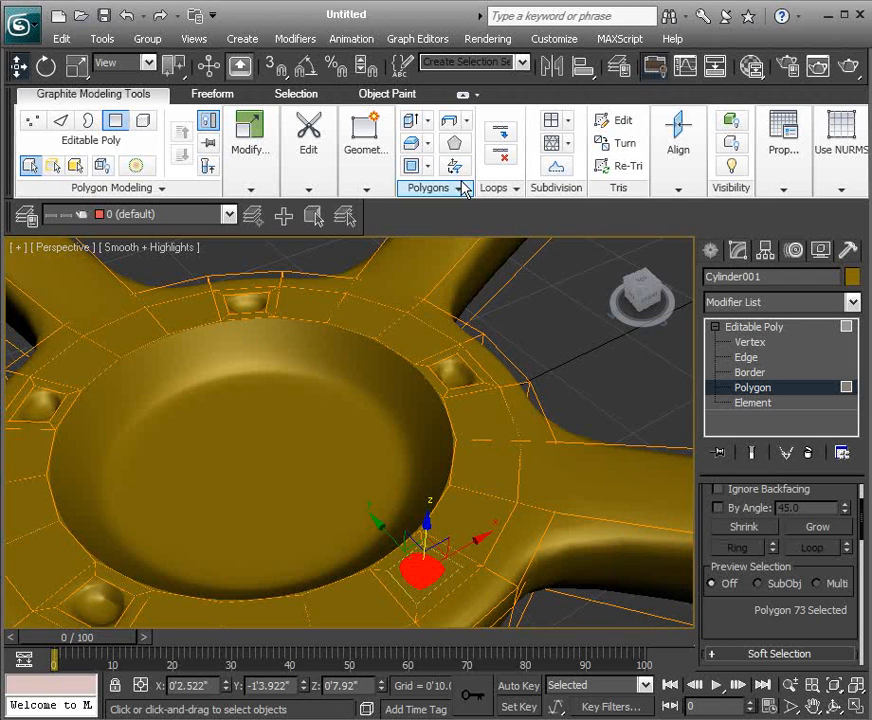
pyautogui.click(448, 166)
pyautogui.click(624, 617)
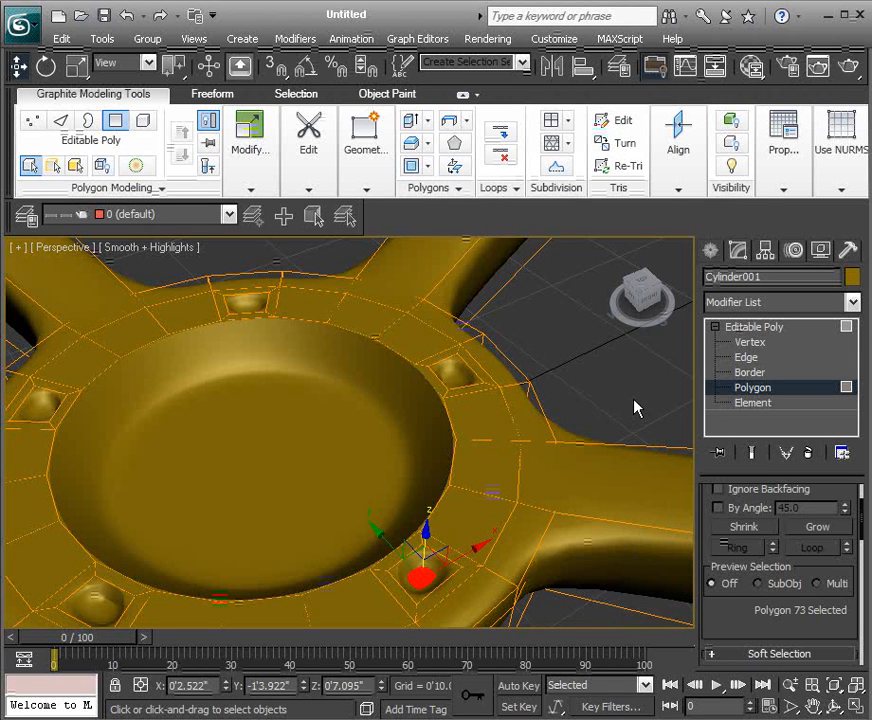
pyautogui.click(630, 400)
# - Examine the hub with its five dimples from several angles and return to the whole-object level
pyautogui.scroll(-8, 610, 440)
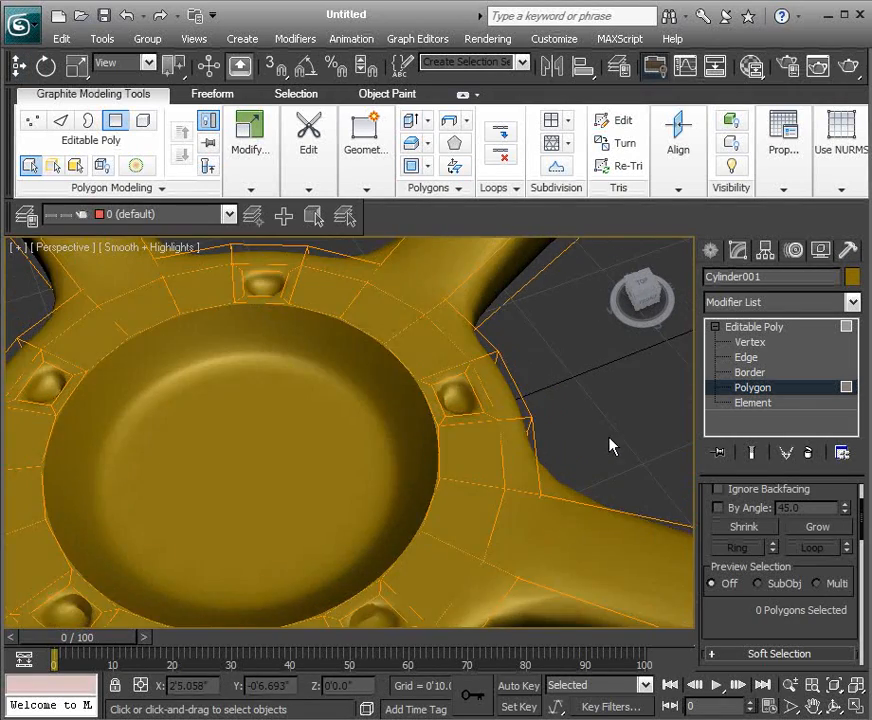
pyautogui.keyDown('alt'); pyautogui.moveTo(550, 440); pyautogui.dragTo(525, 397, button='middle'); pyautogui.keyUp('alt')
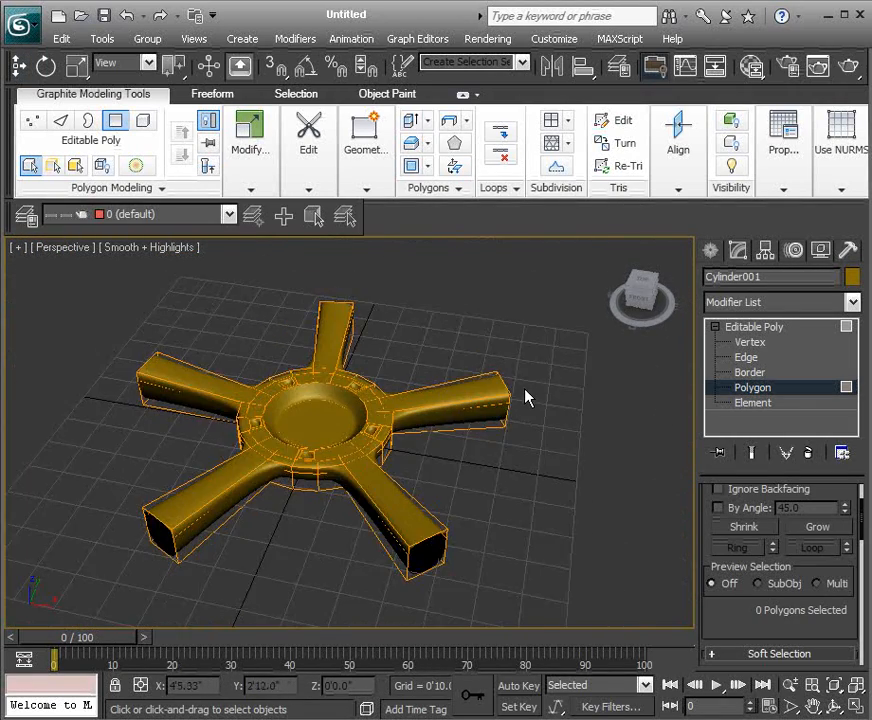
pyautogui.scroll(5, 525, 393)
pyautogui.keyDown('alt'); pyautogui.moveTo(599, 389); pyautogui.dragTo(471, 413, button='middle'); pyautogui.keyUp('alt')
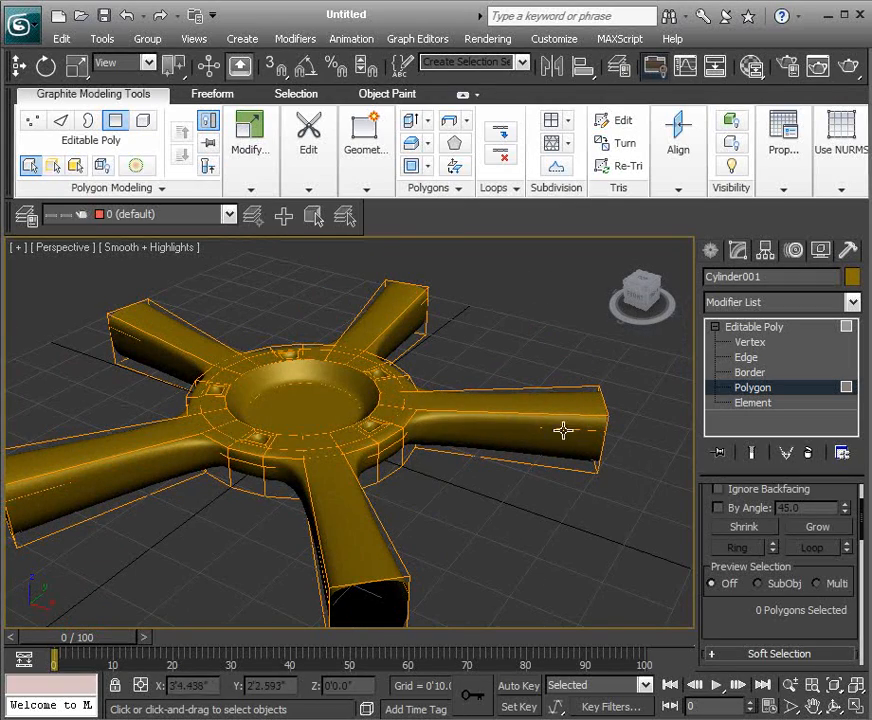
pyautogui.keyDown('alt'); pyautogui.moveTo(614, 437); pyautogui.dragTo(553, 415, button='middle'); pyautogui.keyUp('alt')
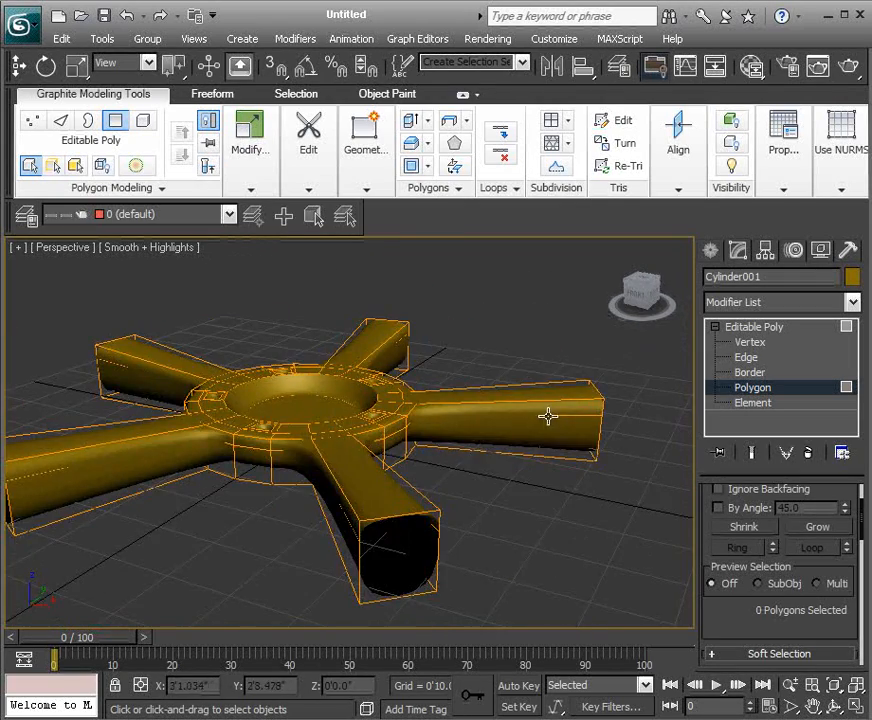
pyautogui.keyDown('alt'); pyautogui.moveTo(487, 405); pyautogui.dragTo(452, 430, button='middle'); pyautogui.keyUp('alt')
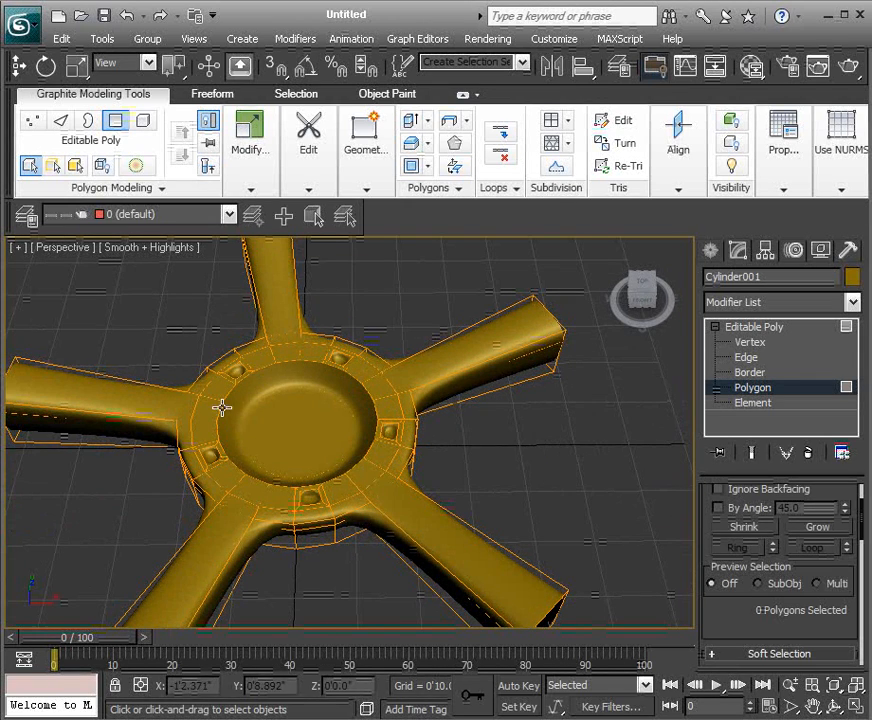
pyautogui.keyDown('alt'); pyautogui.moveTo(393, 447); pyautogui.dragTo(503, 408, button='middle'); pyautogui.keyUp('alt')
pyautogui.click(714, 327)
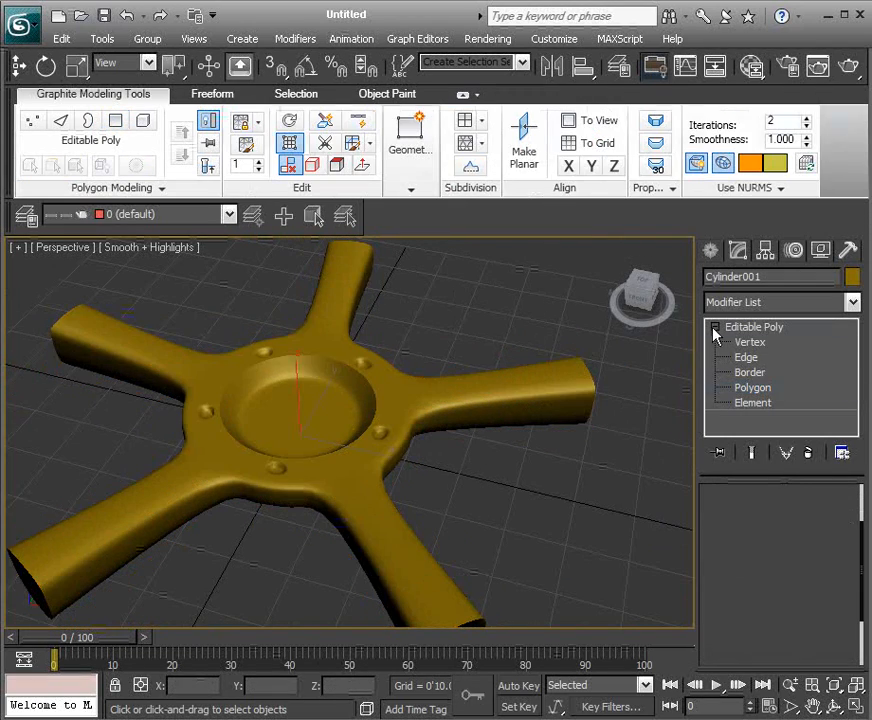
pyautogui.keyDown('alt'); pyautogui.moveTo(566, 478); pyautogui.dragTo(516, 397, button='middle'); pyautogui.keyUp('alt')
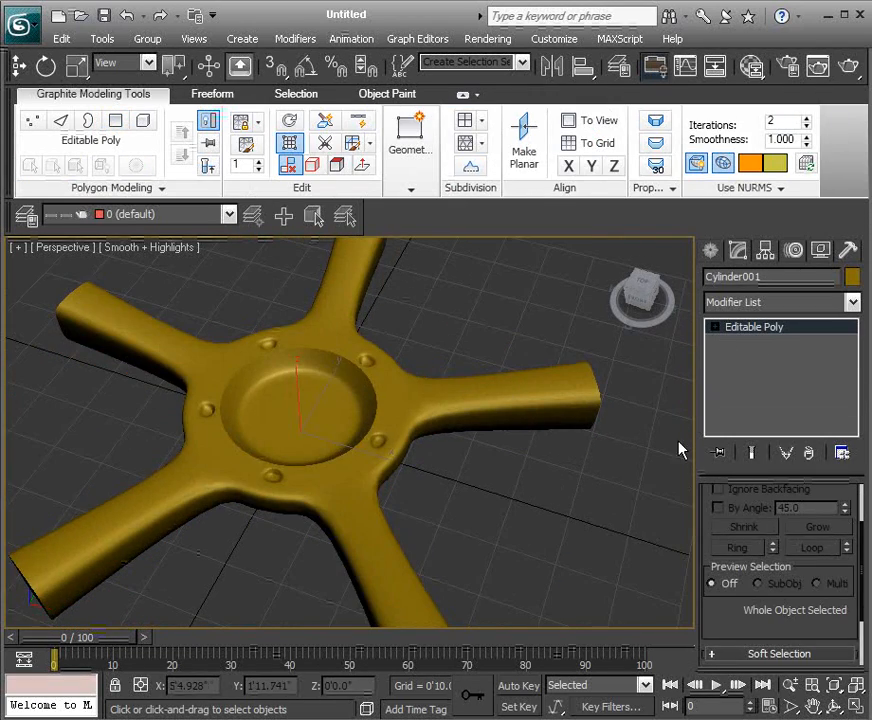
# - Switch NURMS smoothing off and back on to compare the low-poly base mesh with the smoothed hub
pyautogui.click(288, 142)
pyautogui.keyDown('alt'); pyautogui.moveTo(420, 330); pyautogui.dragTo(400, 340, button='middle'); pyautogui.keyUp('alt')
pyautogui.keyDown('alt'); pyautogui.moveTo(549, 428); pyautogui.dragTo(364, 195, button='middle'); pyautogui.keyUp('alt')
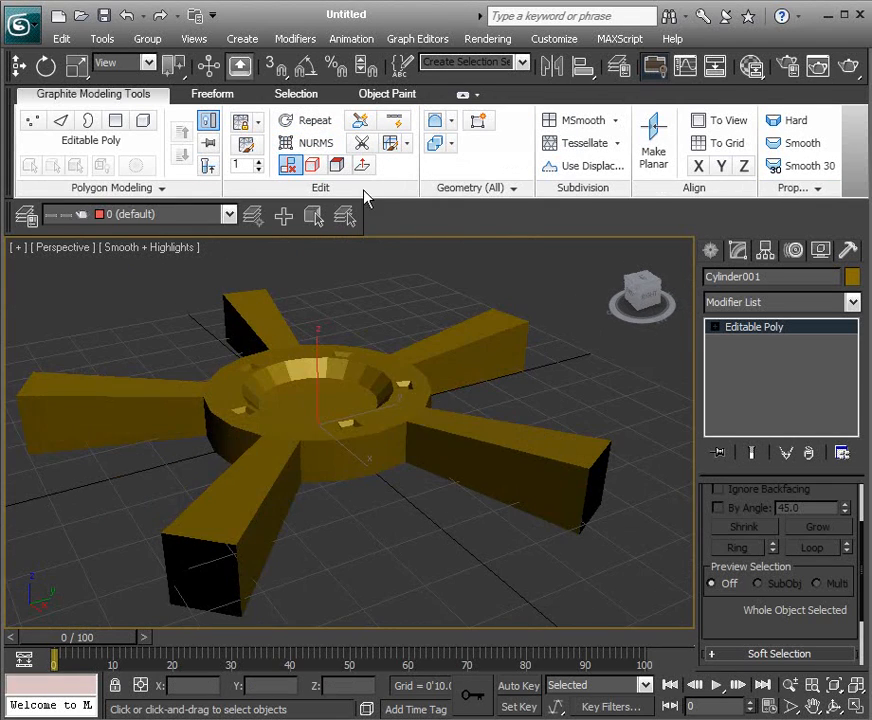
pyautogui.click(316, 146)
pyautogui.keyDown('alt'); pyautogui.moveTo(503, 334); pyautogui.dragTo(598, 399, button='middle'); pyautogui.keyUp('alt')
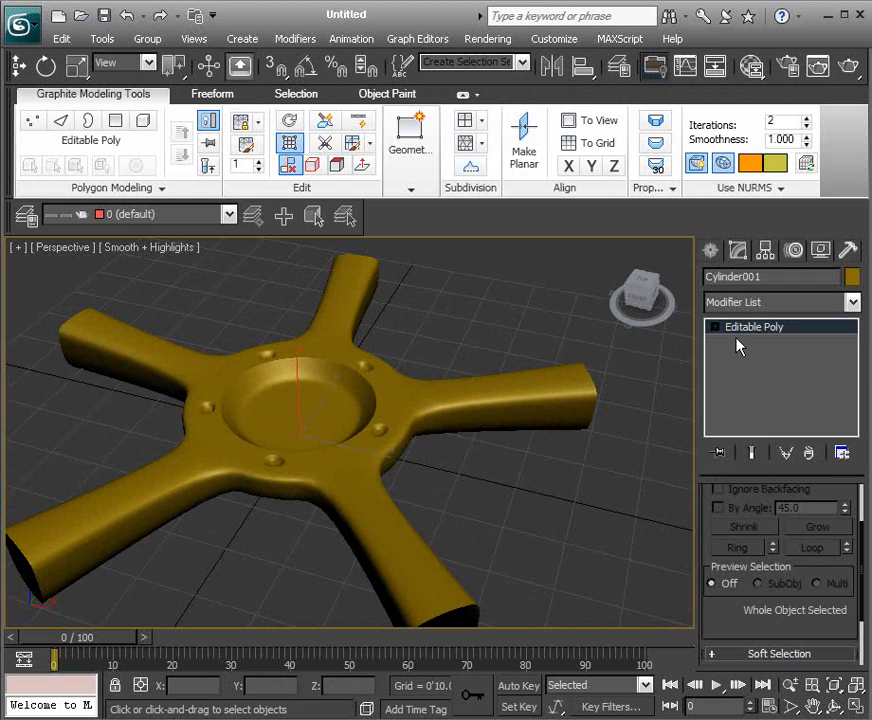
# - Toggle Use NURMS Subdivision off and back on in the Subdivision Surface settings and review the whole smoothed hub
pyautogui.moveTo(794, 615); pyautogui.dragTo(740, 432)
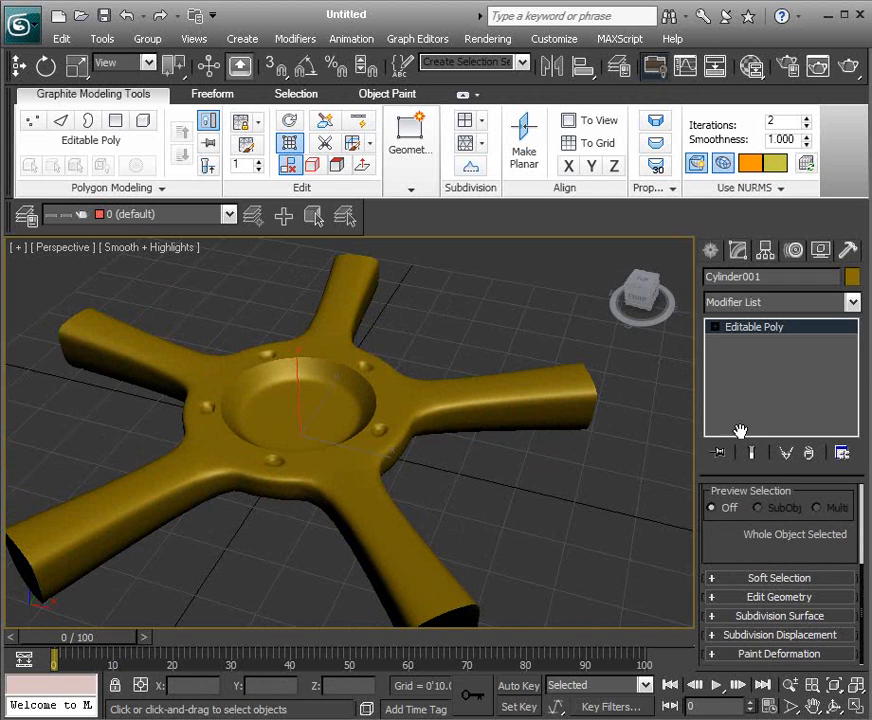
pyautogui.click(786, 618)
pyautogui.moveTo(852, 582); pyautogui.dragTo(845, 499)
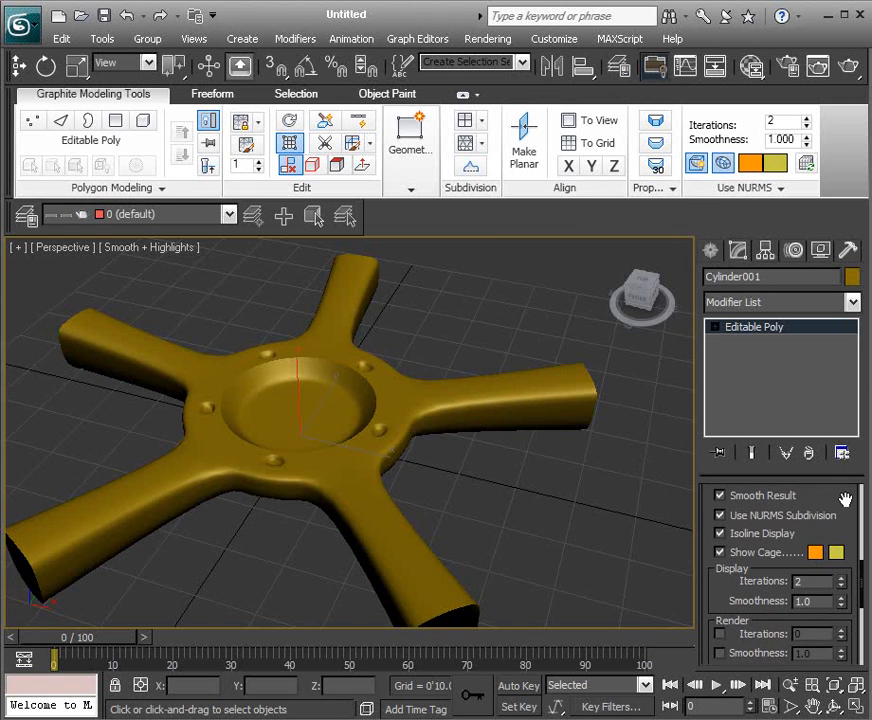
pyautogui.click(733, 516)
pyautogui.click(733, 516)
pyautogui.keyDown('alt'); pyautogui.moveTo(555, 485); pyautogui.dragTo(485, 522, button='middle'); pyautogui.keyUp('alt')
pyautogui.scroll(-1, 499, 516)
pyautogui.scroll(-3, 480, 509)
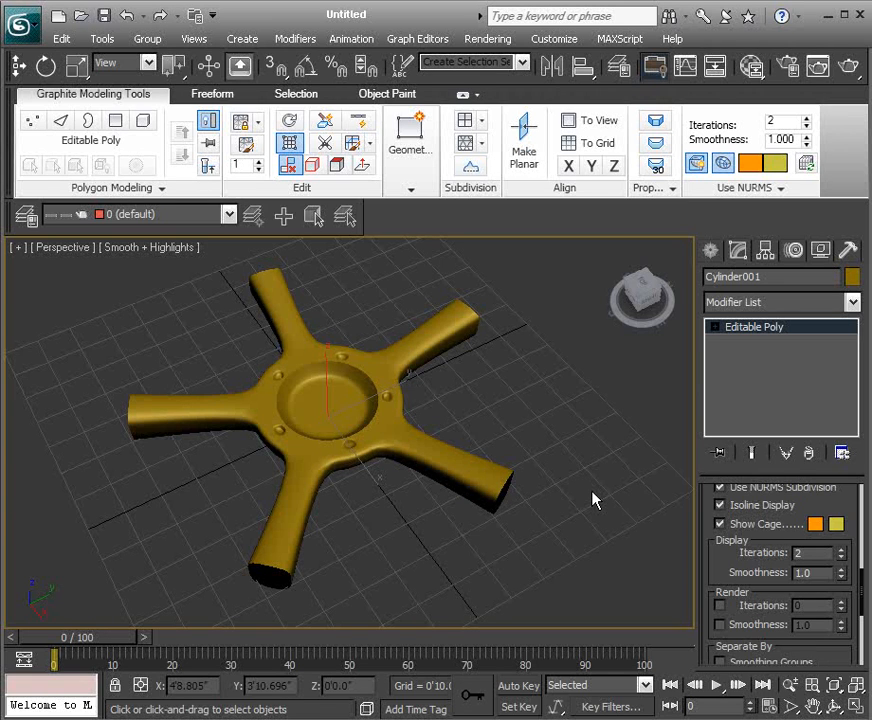
pyautogui.keyDown('alt'); pyautogui.moveTo(574, 475); pyautogui.dragTo(545, 473, button='middle'); pyautogui.keyUp('alt')
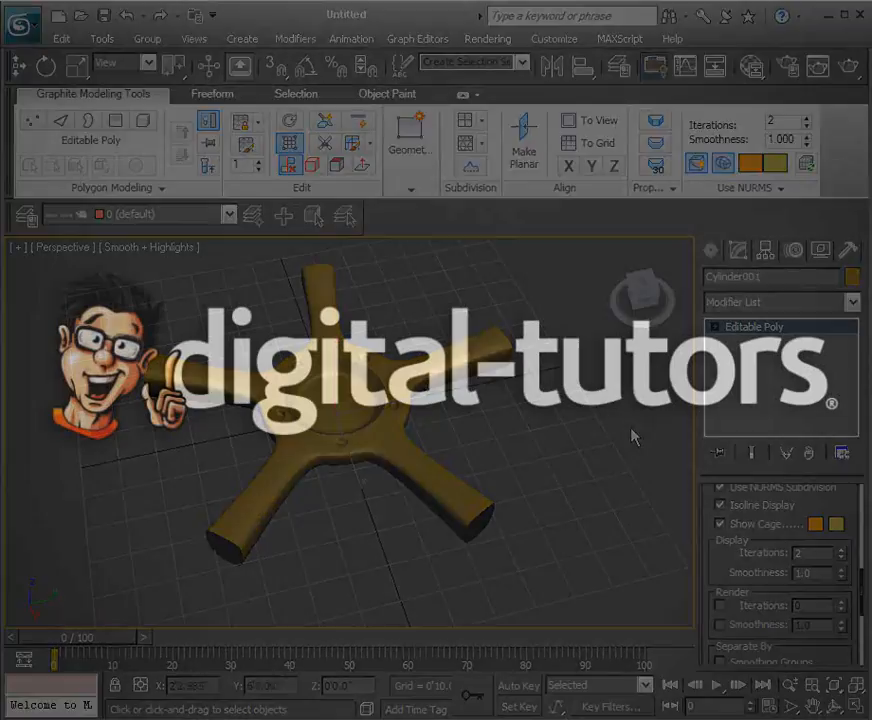